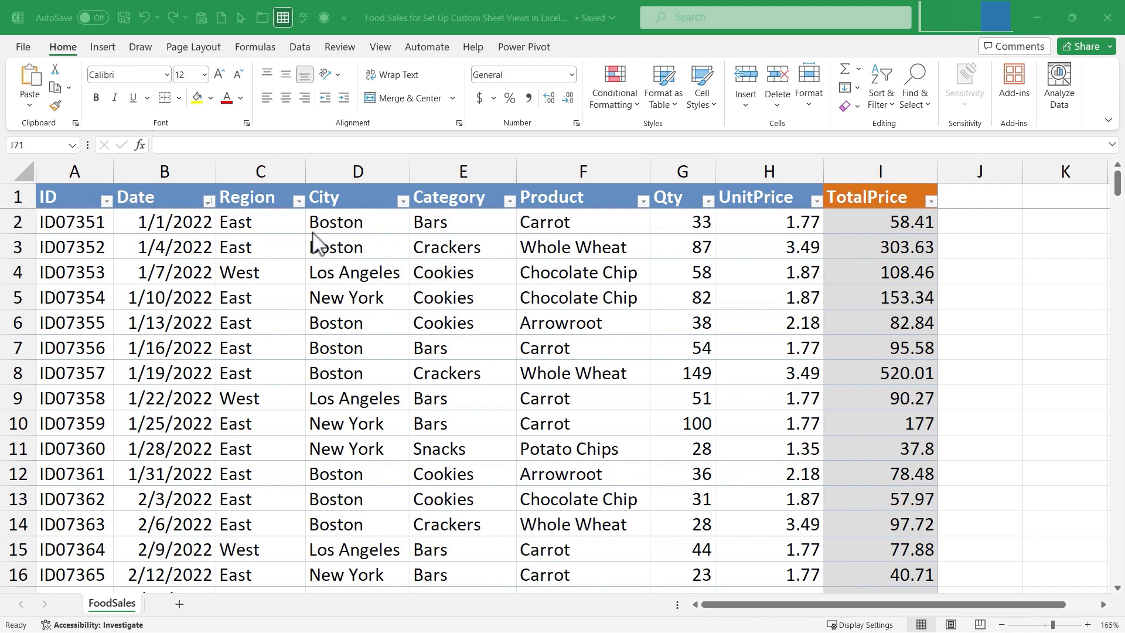
- Filter the City column to show only Boston and review the remaining rows
{"action": "left_click", "coordinate": [107, 203]}
{"action": "left_click", "coordinate": [109, 203]}
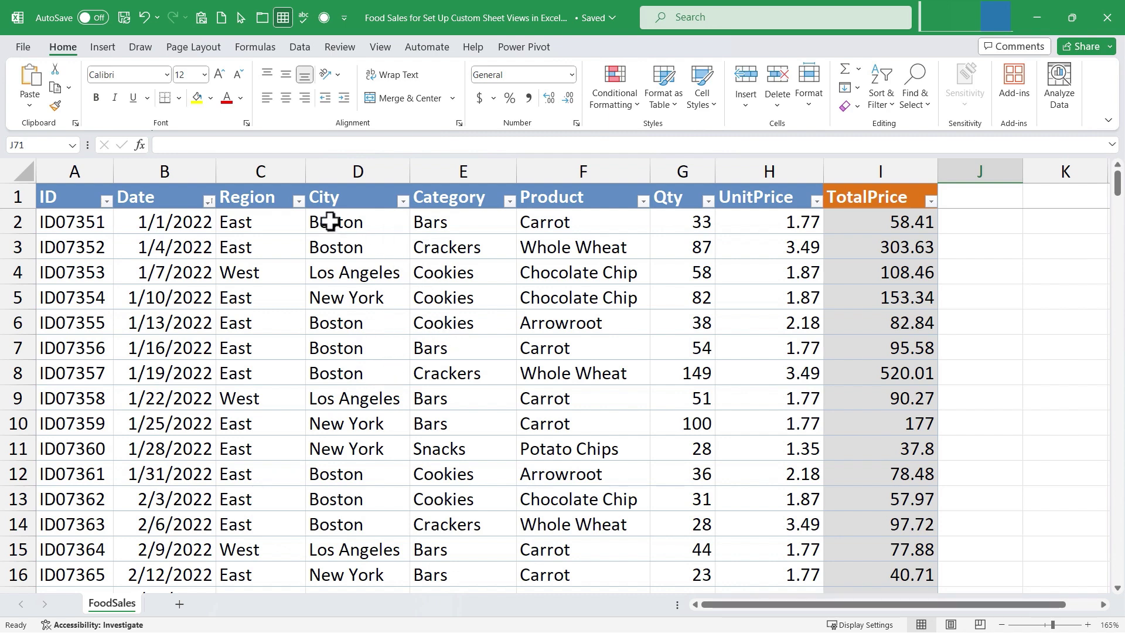
{"action": "left_click", "coordinate": [403, 201]}
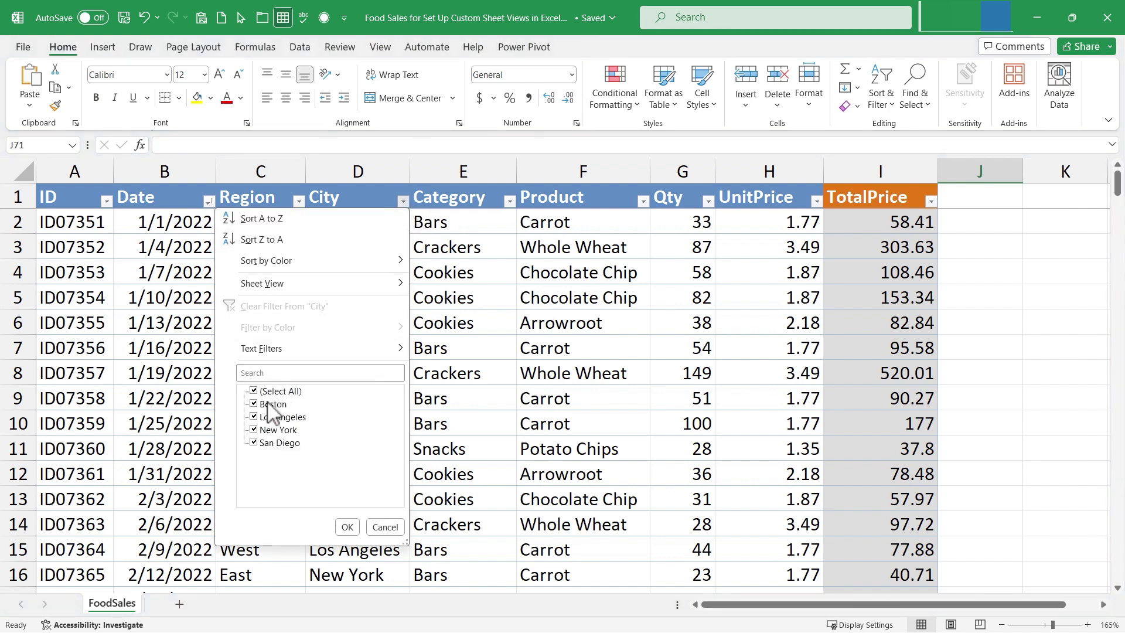
{"action": "left_click", "coordinate": [260, 416]}
{"action": "left_click", "coordinate": [260, 429]}
{"action": "left_click", "coordinate": [261, 442]}
{"action": "left_click", "coordinate": [356, 526]}
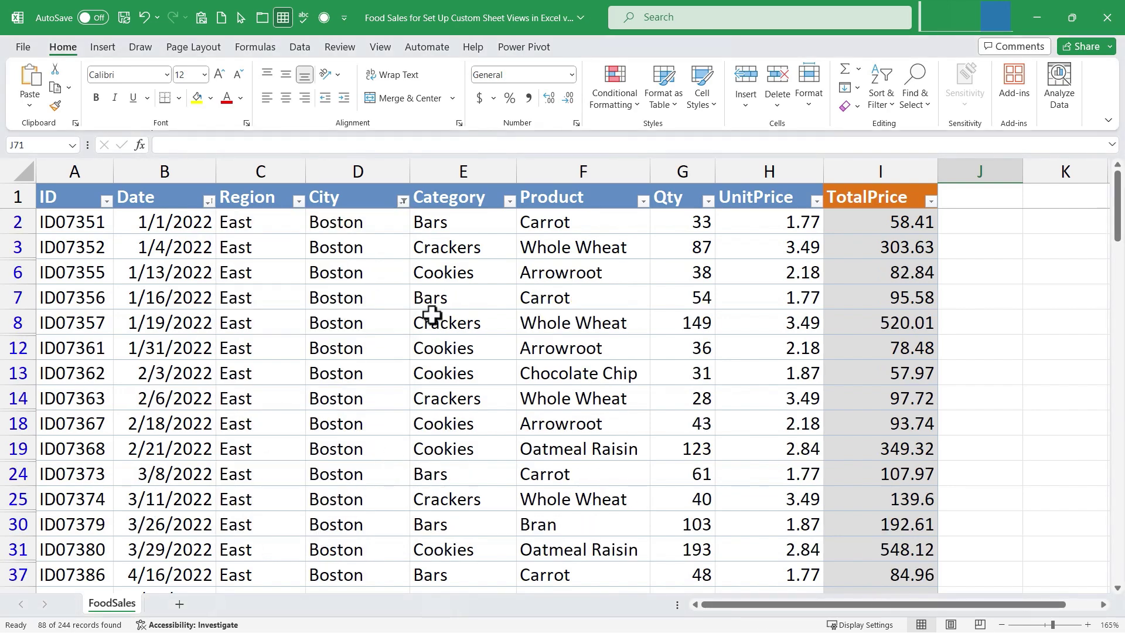
{"action": "scroll", "coordinate": [451, 321], "scroll_direction": "down", "scroll_amount": 7}
{"action": "scroll", "coordinate": [450, 327], "scroll_direction": "down", "scroll_amount": 7}
{"action": "scroll", "coordinate": [450, 328], "scroll_direction": "up", "scroll_amount": 13}
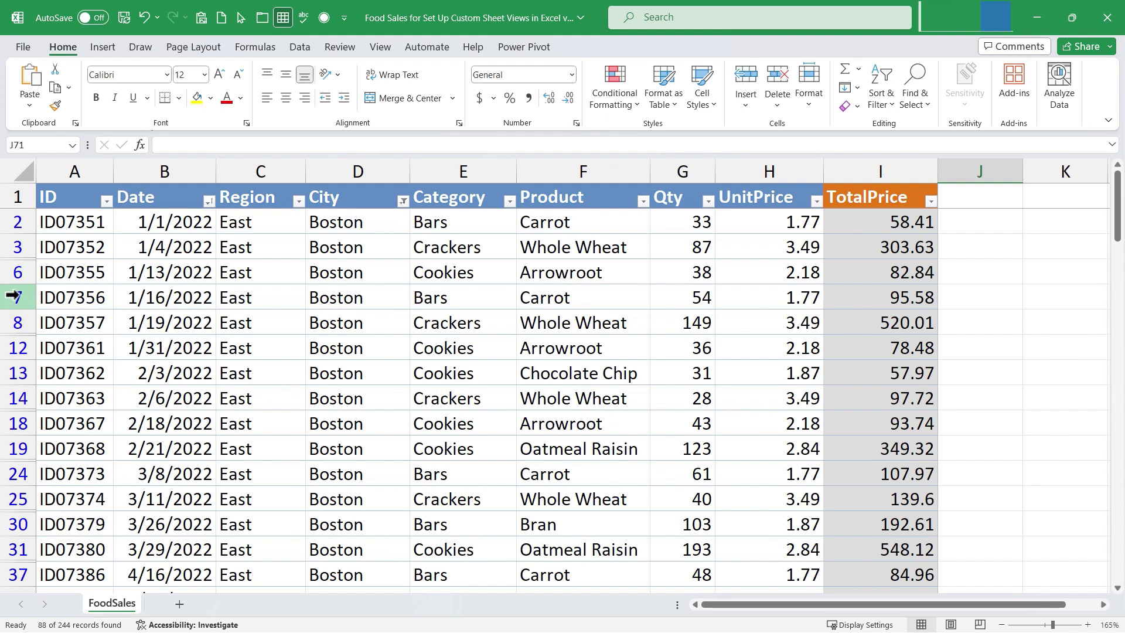
{"action": "left_click", "coordinate": [403, 201]}
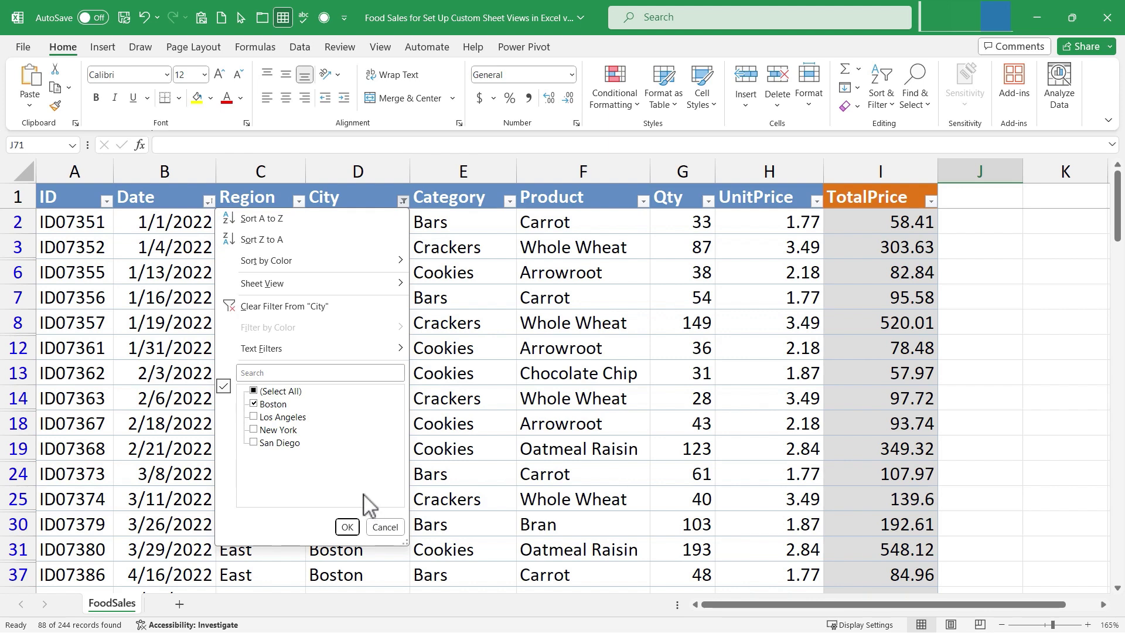
{"action": "left_click", "coordinate": [386, 530]}
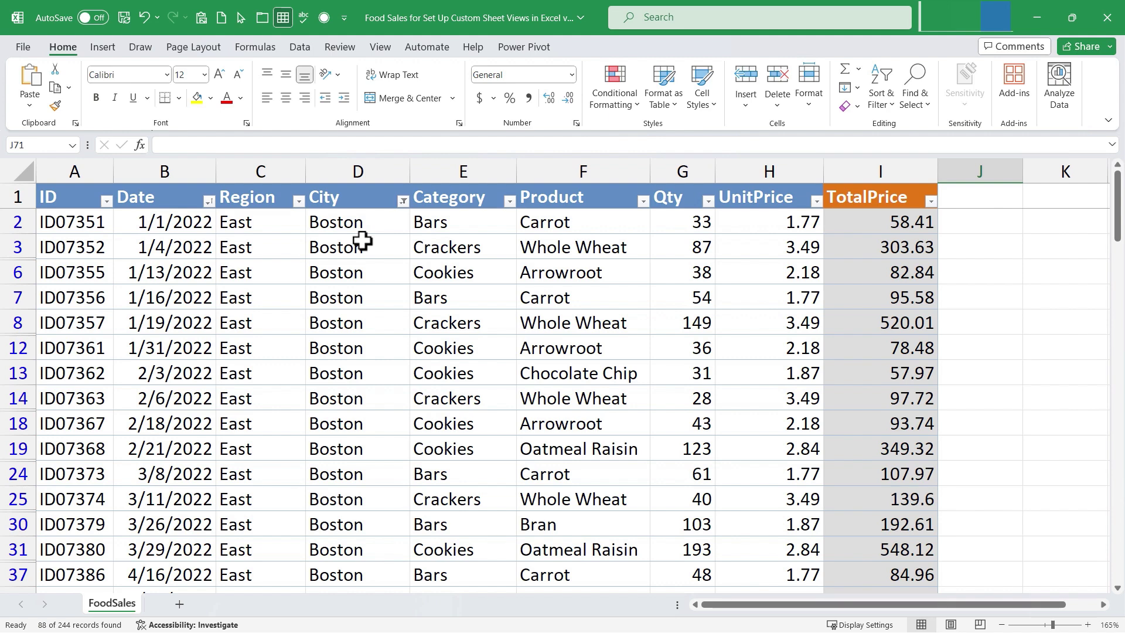
- Create a new temporary sheet view for the FoodSales sheet and check the list of available views
{"action": "left_click", "coordinate": [380, 48]}
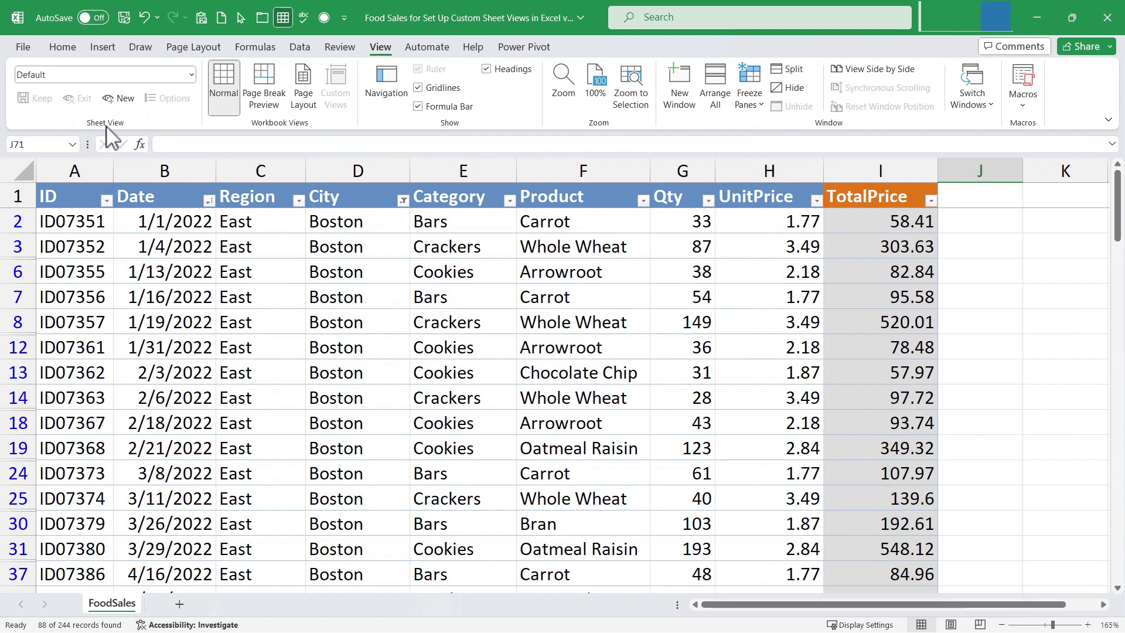
{"action": "left_click", "coordinate": [192, 75]}
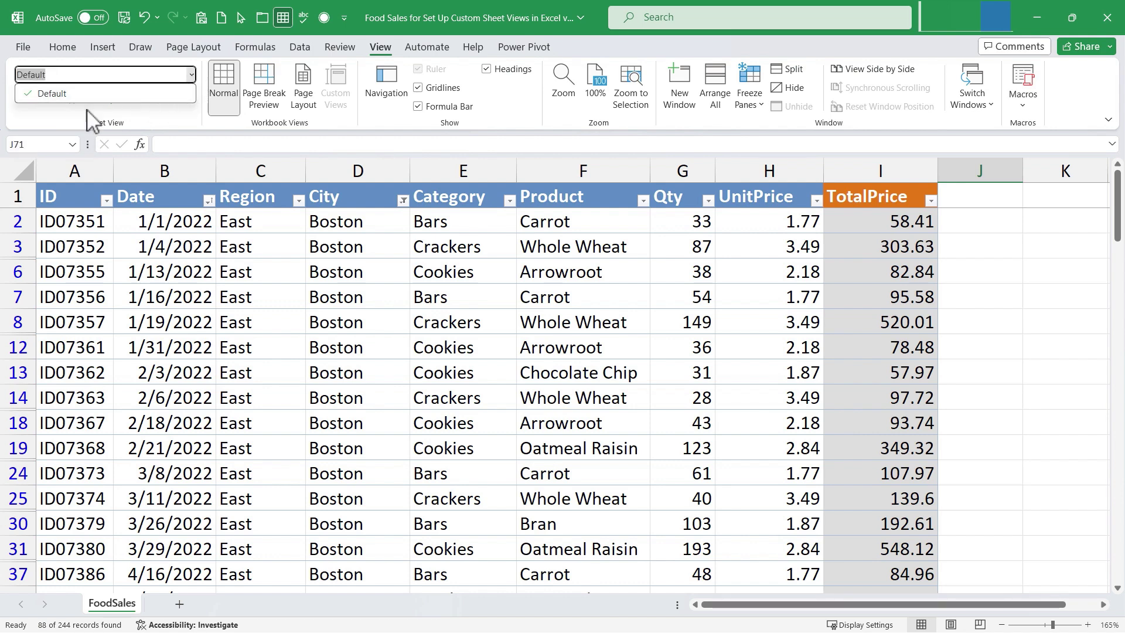
{"action": "left_click", "coordinate": [55, 109]}
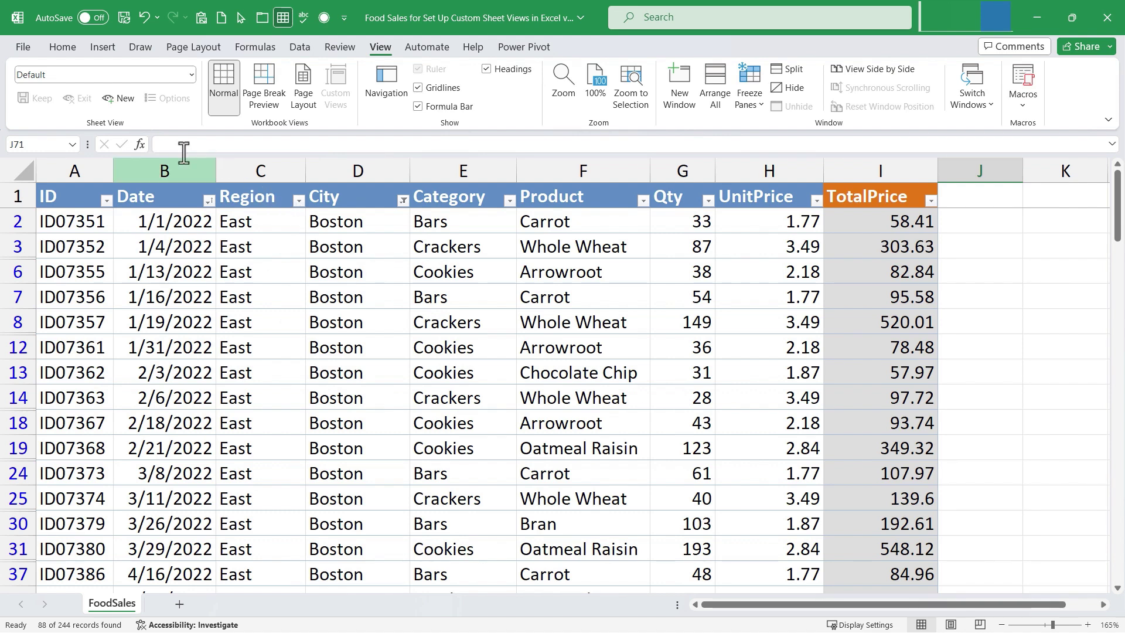
{"action": "left_click", "coordinate": [122, 98]}
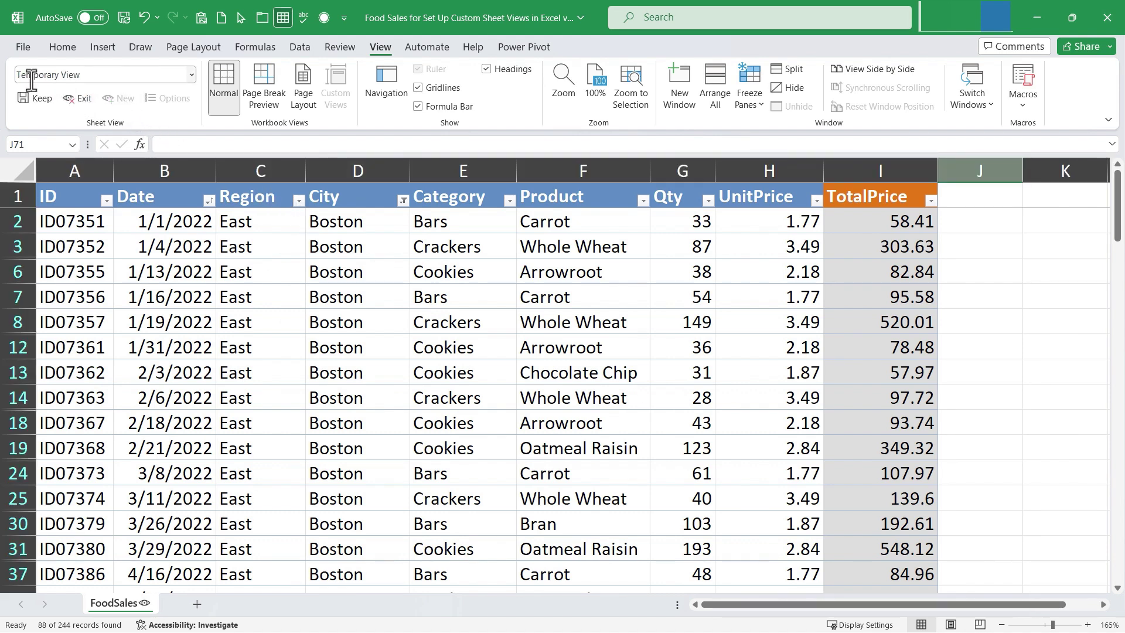
{"action": "left_click", "coordinate": [191, 74]}
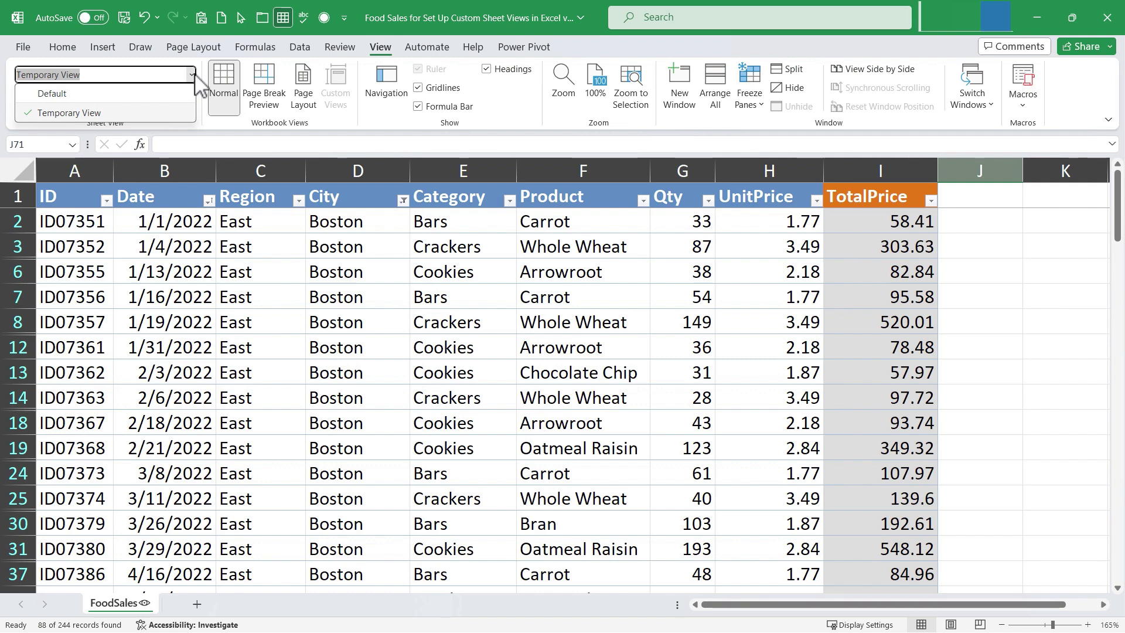
{"action": "left_click", "coordinate": [193, 75]}
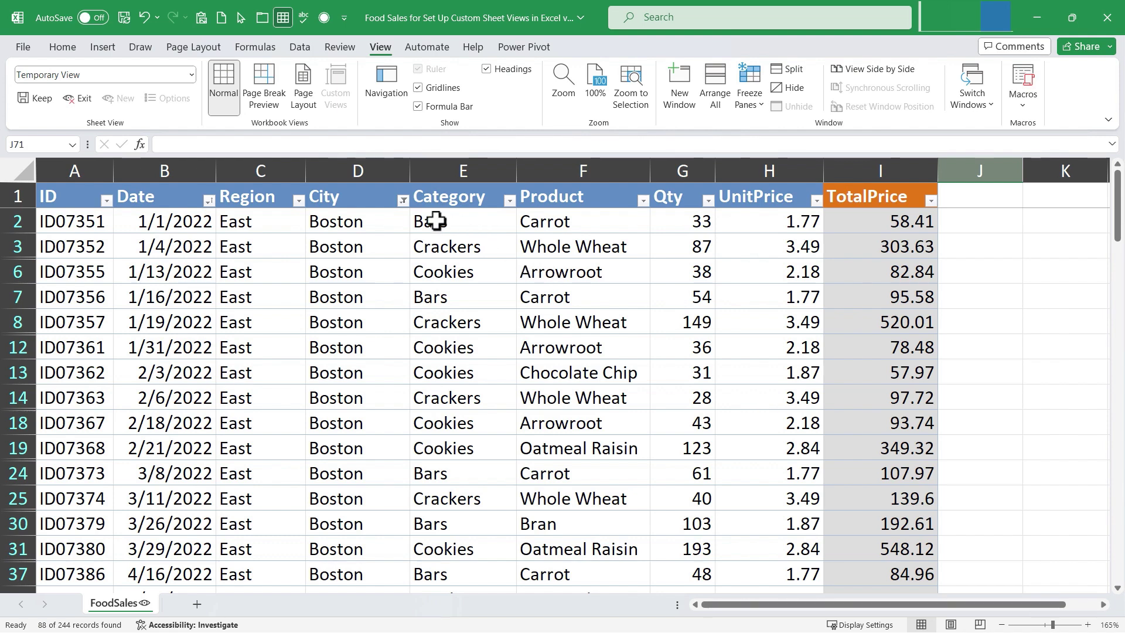
- Include Los Angeles, New York and San Diego again in the temporary view's City filter, so all cities are selected
{"action": "left_click", "coordinate": [403, 201]}
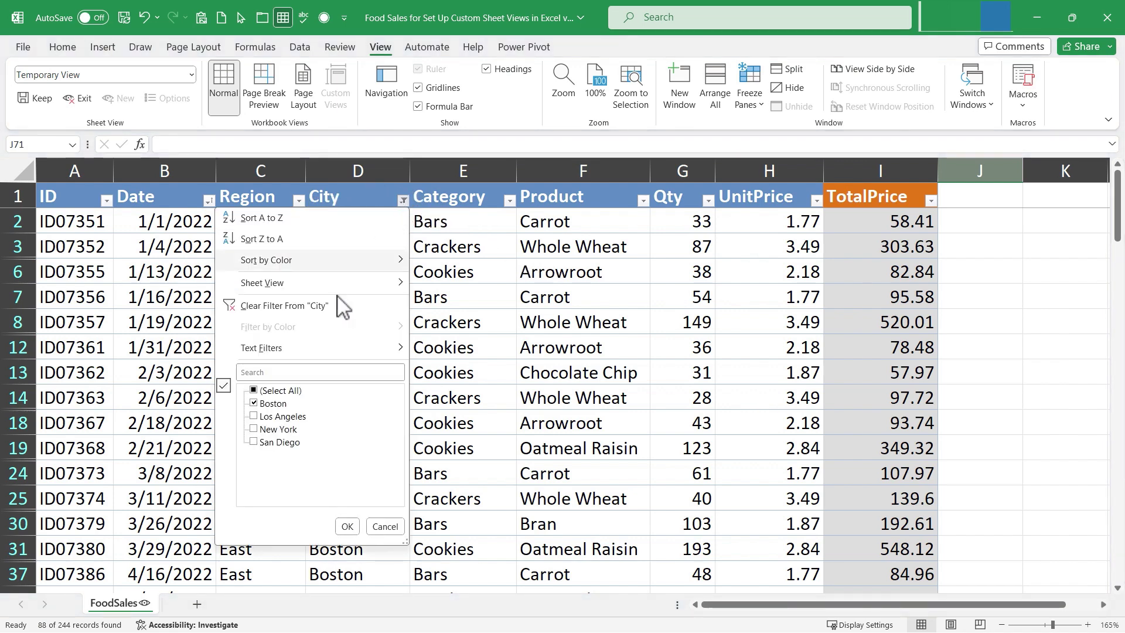
{"action": "left_click", "coordinate": [257, 417]}
{"action": "left_click", "coordinate": [262, 431]}
{"action": "left_click", "coordinate": [259, 444]}
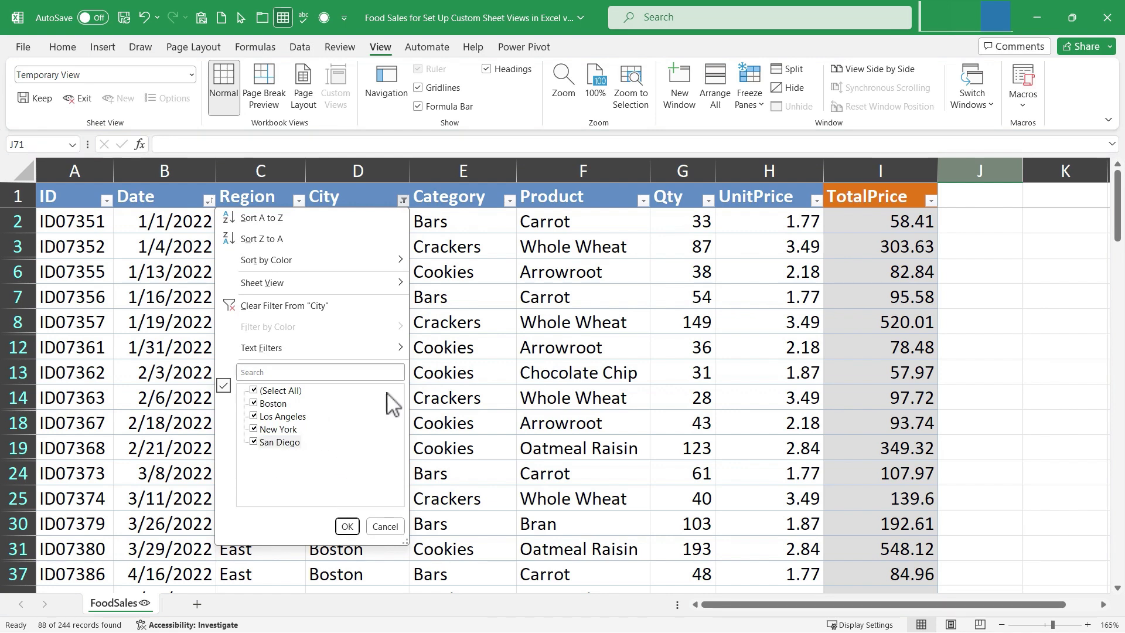
{"action": "left_click", "coordinate": [347, 526]}
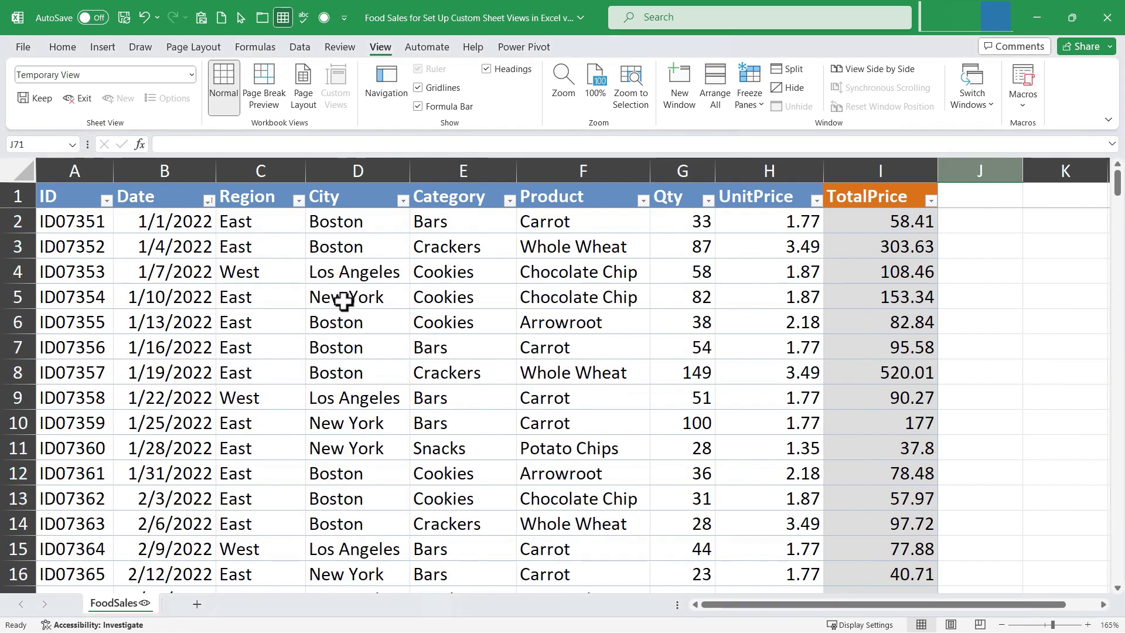
- Filter the Date column to 2023 only by excluding 2022, and look through the filtered rows
{"action": "left_click", "coordinate": [212, 210]}
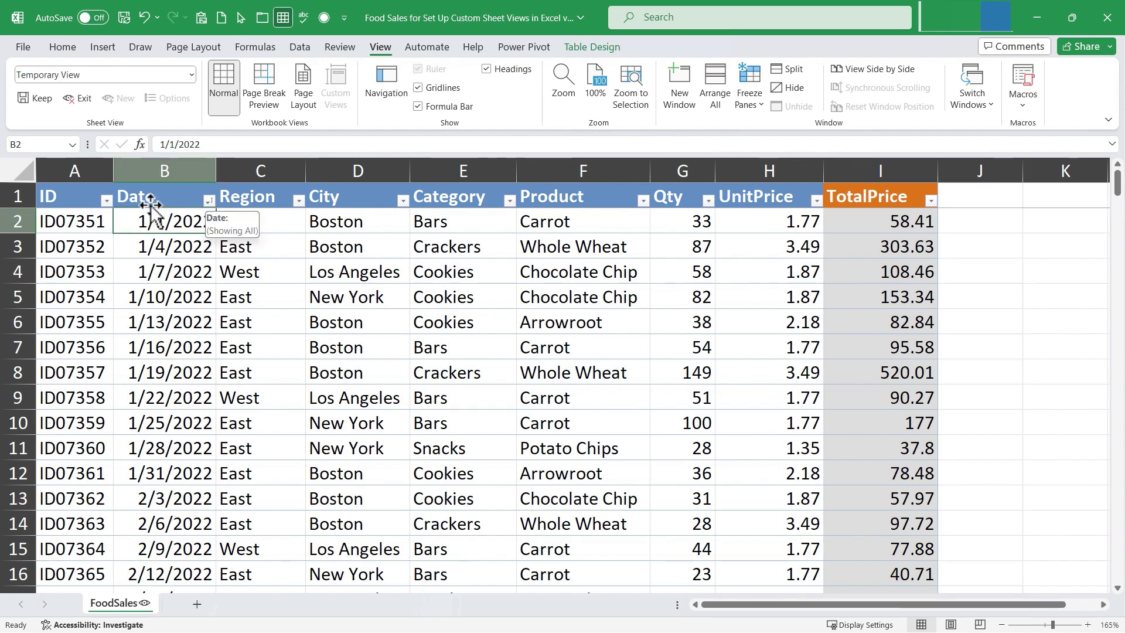
{"action": "left_click", "coordinate": [209, 201]}
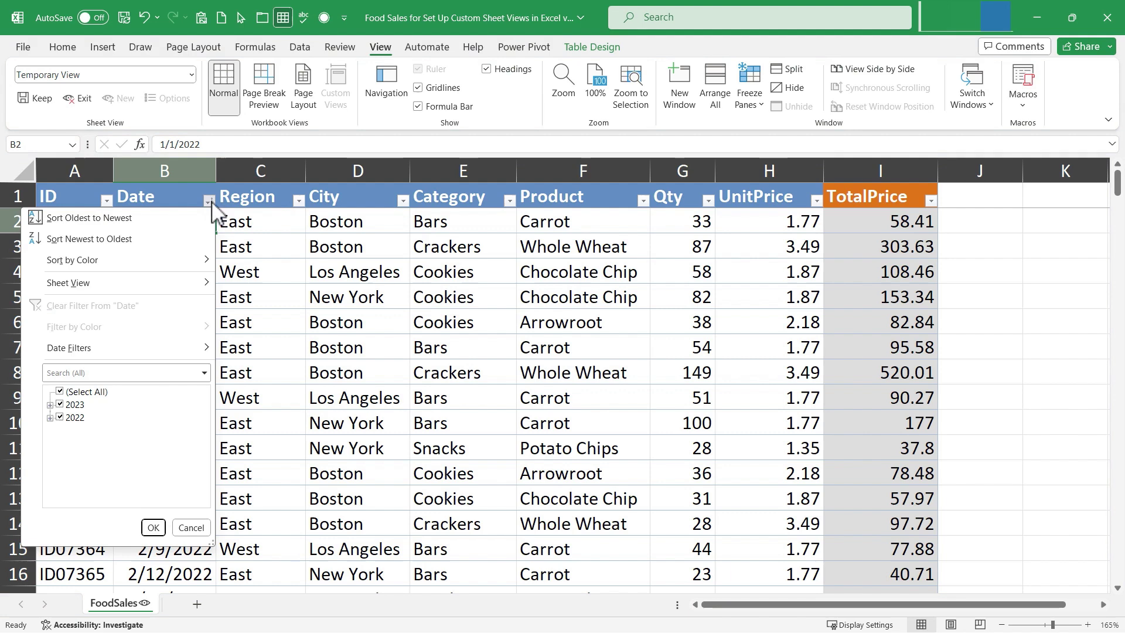
{"action": "left_click", "coordinate": [60, 418]}
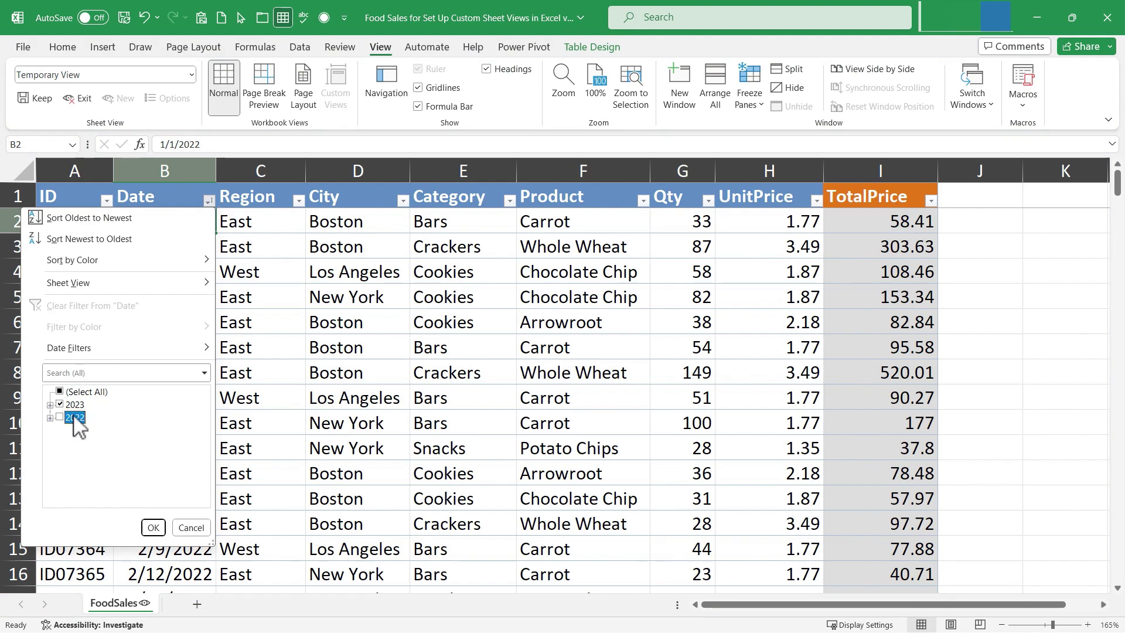
{"action": "left_click", "coordinate": [153, 528]}
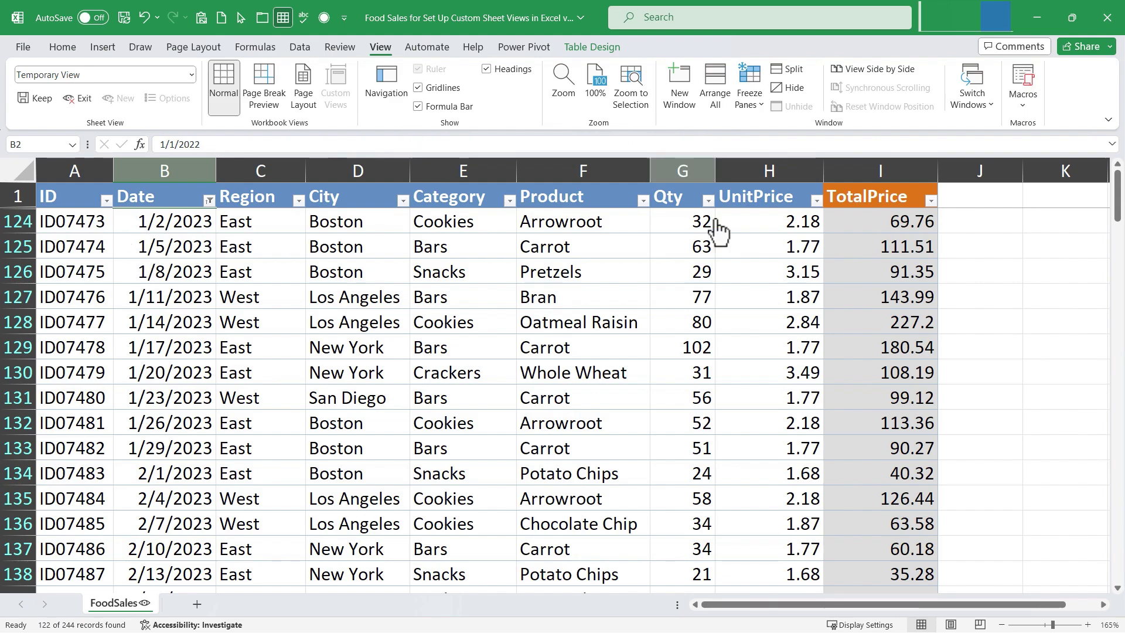
{"action": "scroll", "coordinate": [188, 375], "scroll_direction": "down", "scroll_amount": 8}
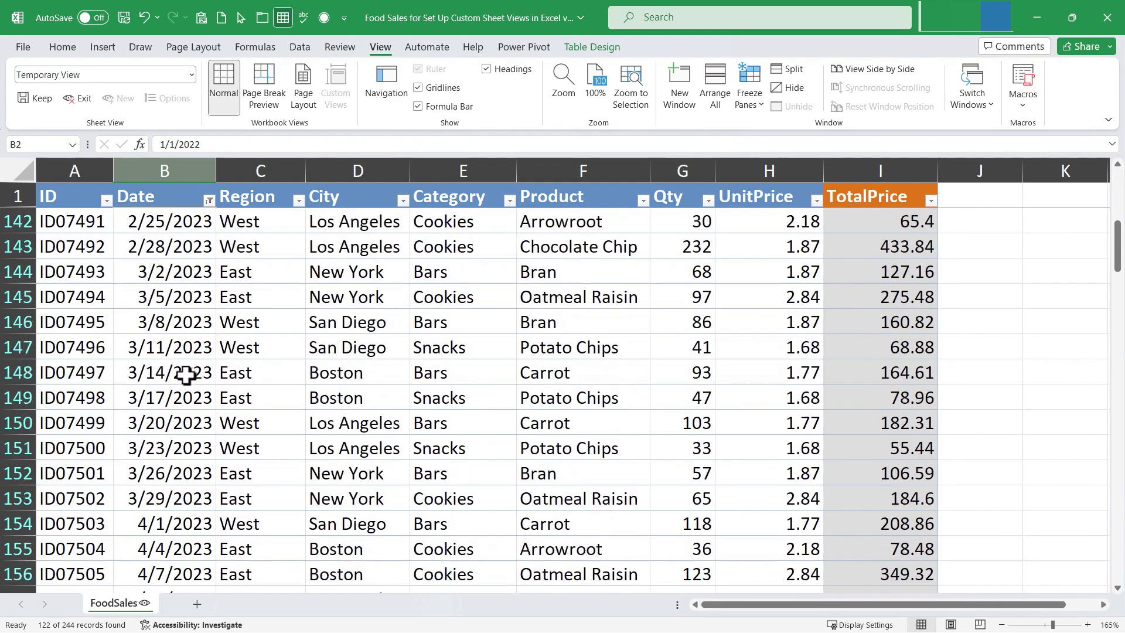
{"action": "scroll", "coordinate": [176, 373], "scroll_direction": "down", "scroll_amount": 3}
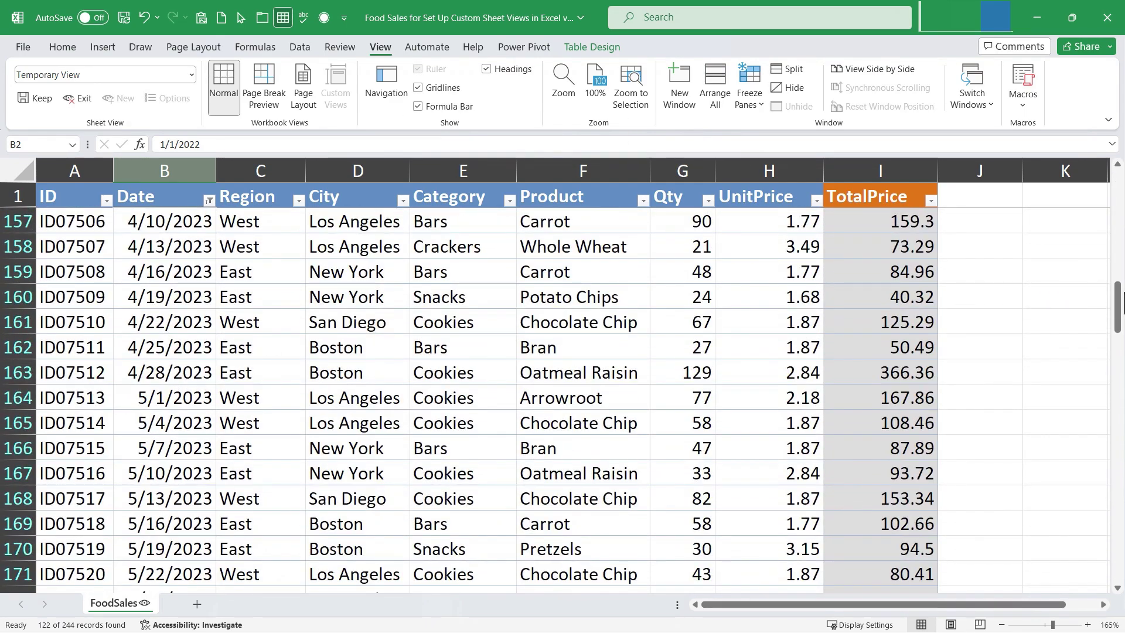
{"action": "left_click_drag", "start_coordinate": [1116, 305], "coordinate": [1098, 147]}
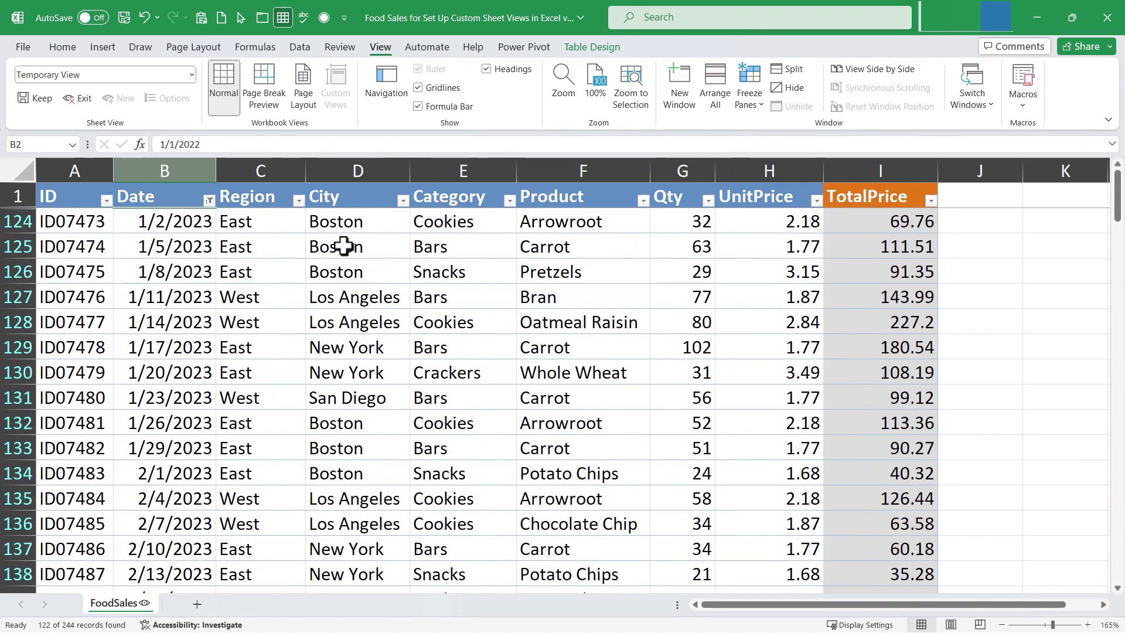
- Filter the Category column to show only Snacks
{"action": "left_click", "coordinate": [509, 201]}
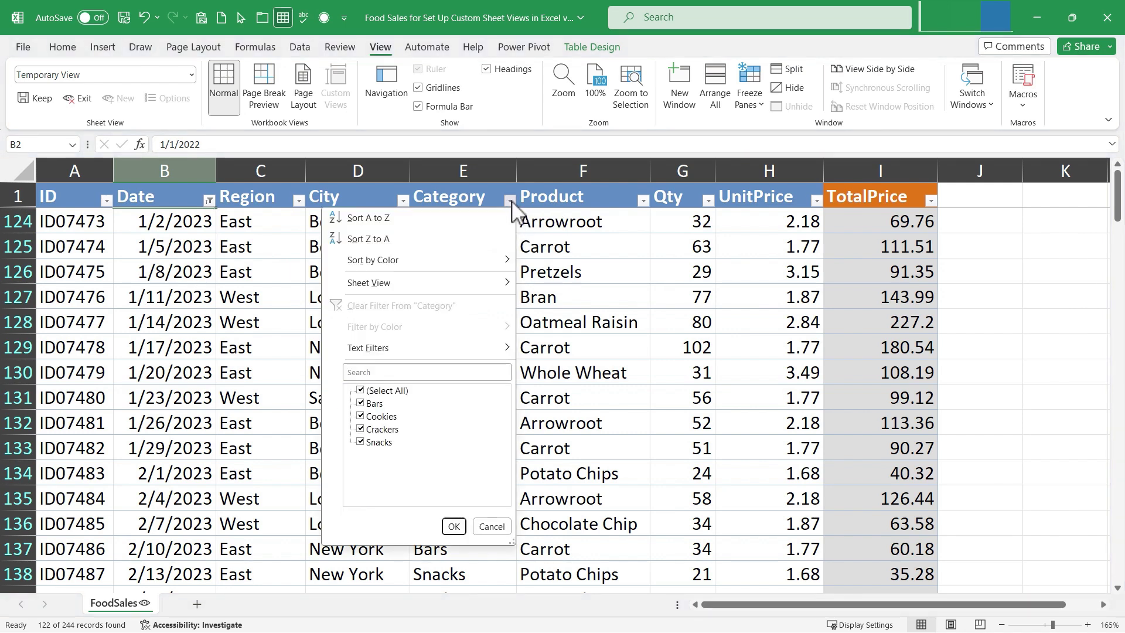
{"action": "left_click", "coordinate": [361, 391]}
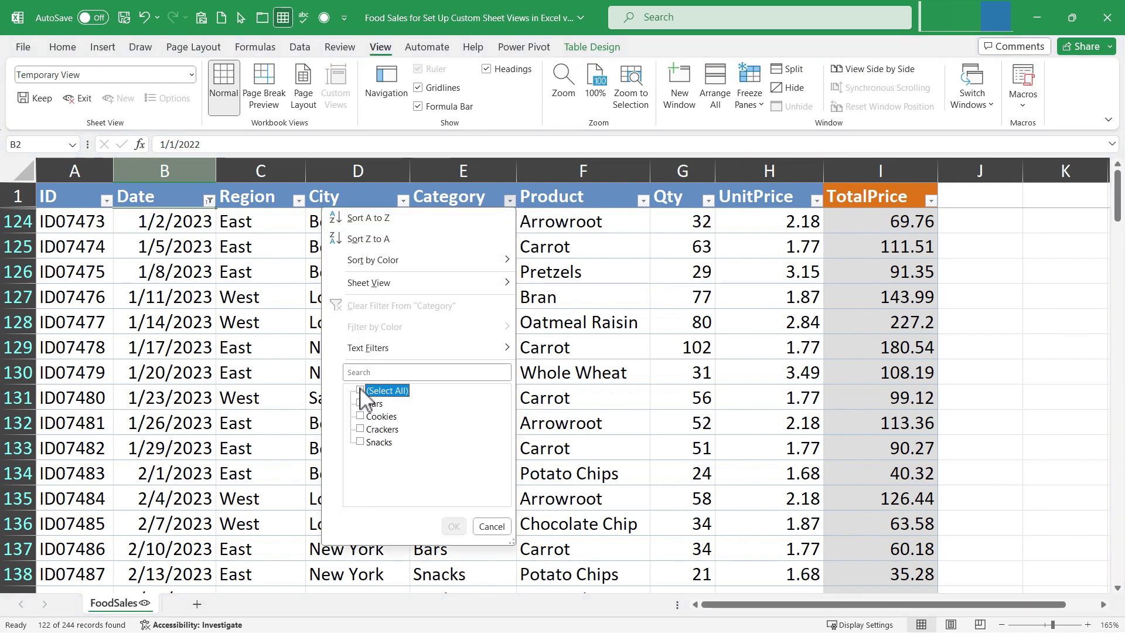
{"action": "left_click", "coordinate": [375, 443]}
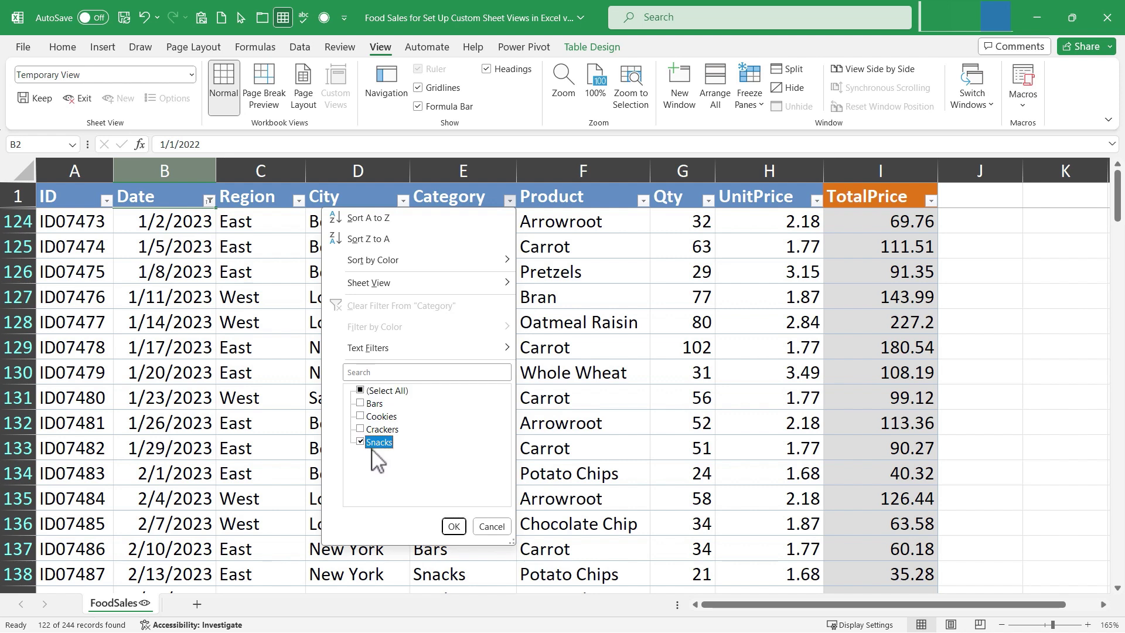
{"action": "left_click", "coordinate": [454, 526]}
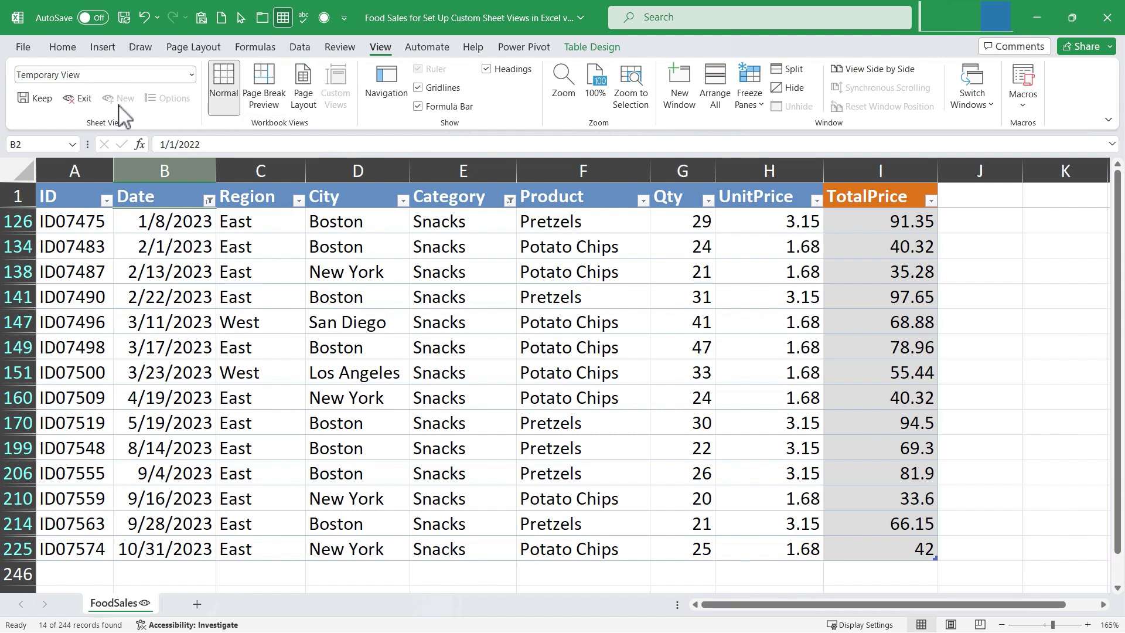
- Keep the temporary sheet view and name it Snacks 2023
{"action": "left_click", "coordinate": [41, 99]}
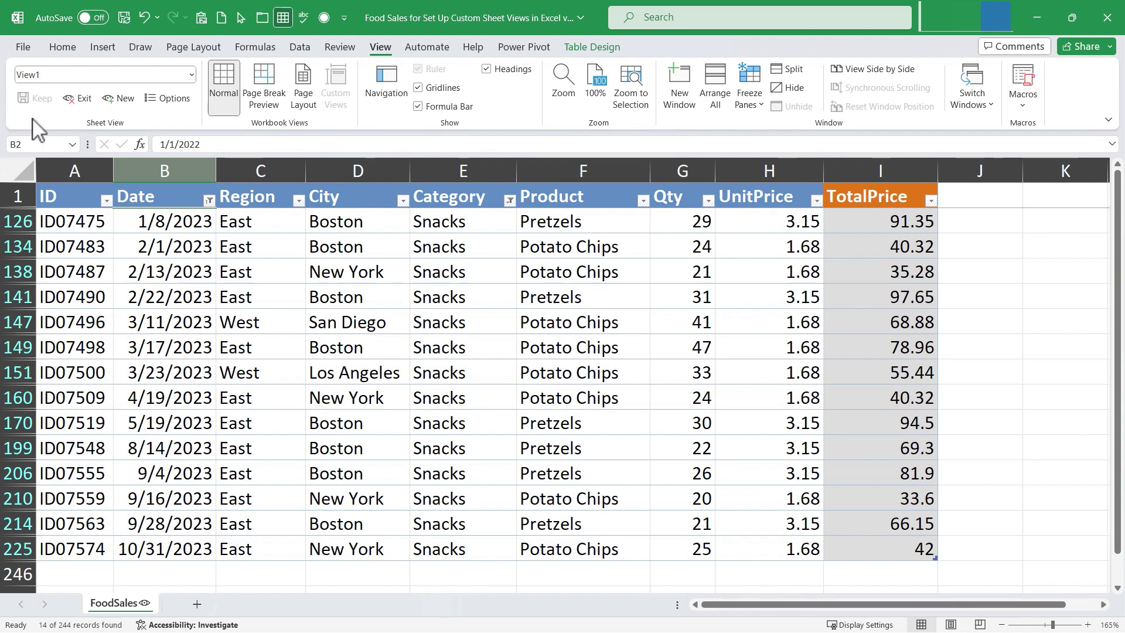
{"action": "left_click", "coordinate": [61, 75]}
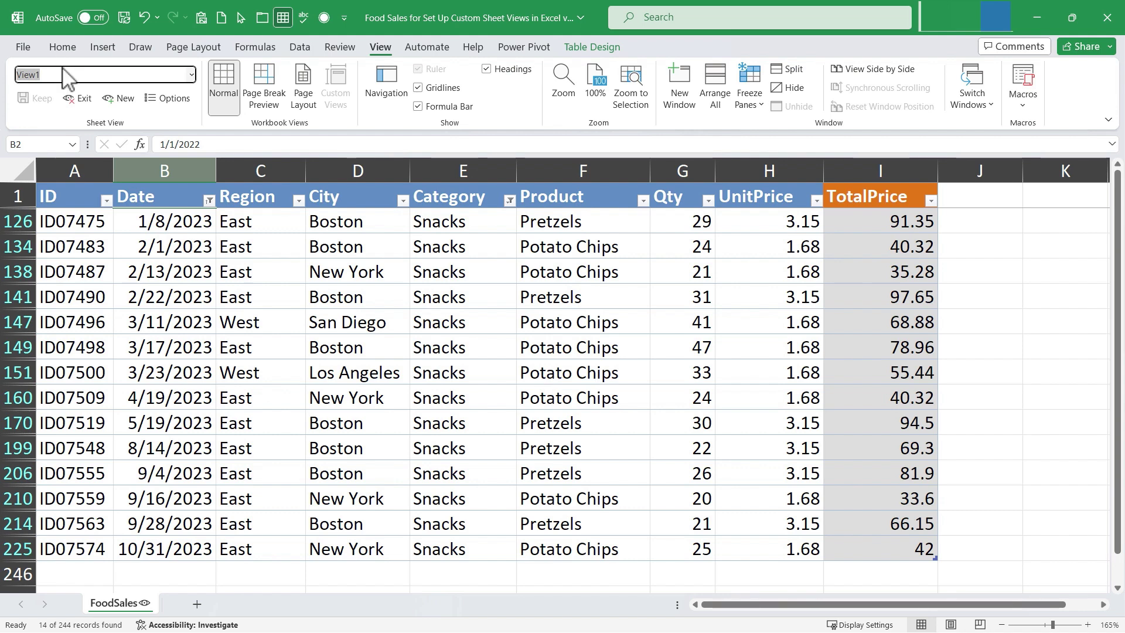
{"action": "type", "text": "Snacks 2023"}
- Switch to the Default sheet view and reselect Los Angeles, New York and San Diego in its City filter
{"action": "left_click", "coordinate": [191, 75]}
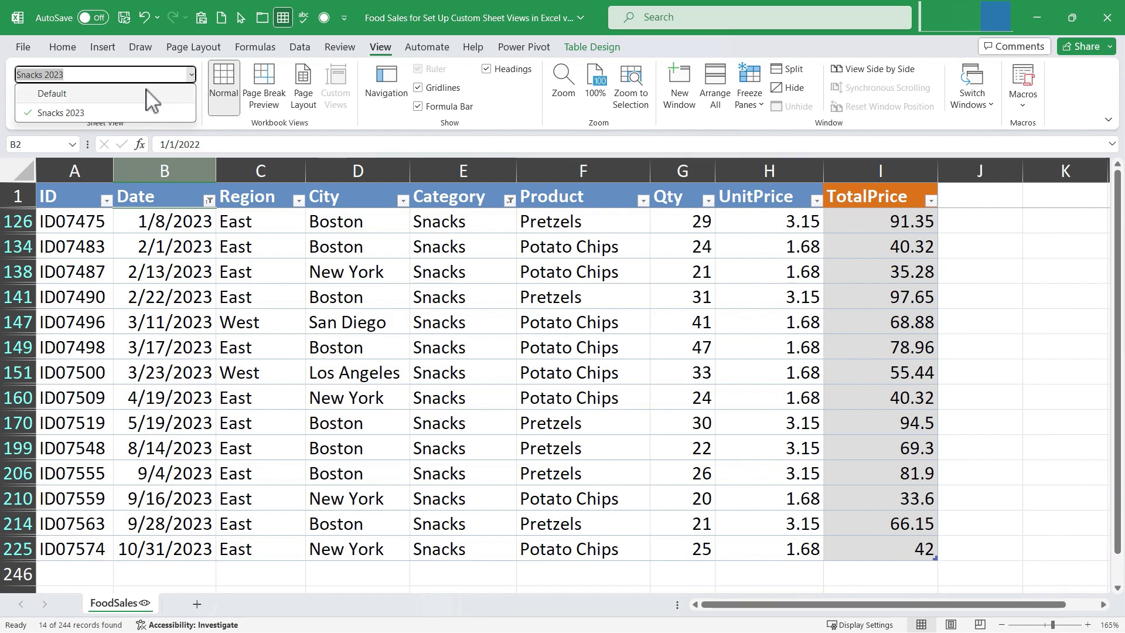
{"action": "left_click", "coordinate": [131, 92]}
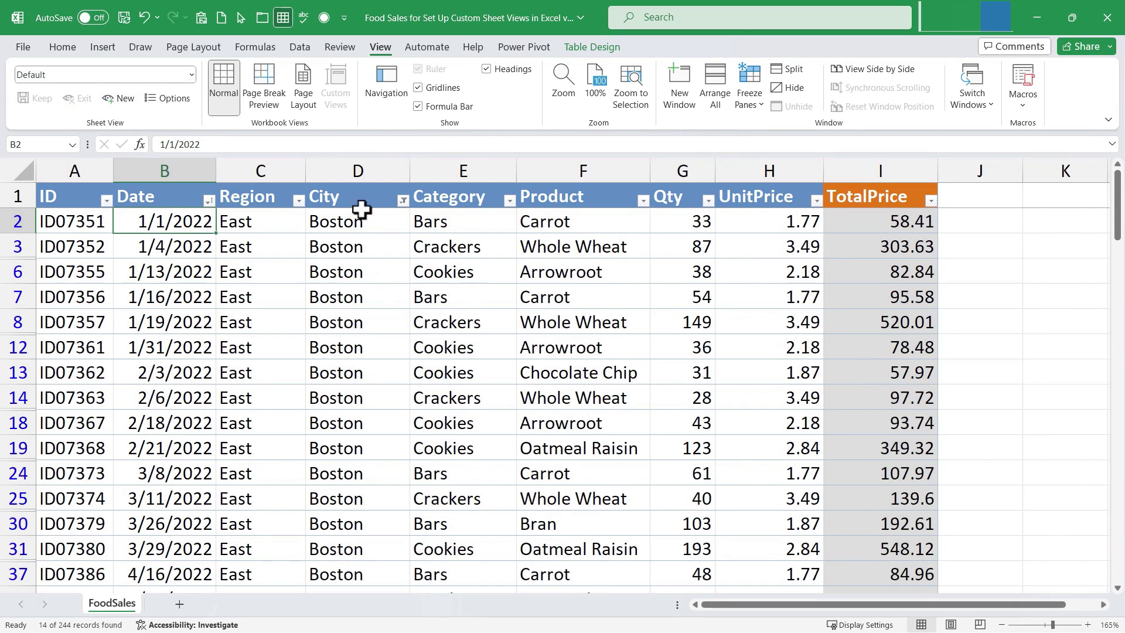
{"action": "left_click", "coordinate": [404, 201]}
{"action": "left_click", "coordinate": [261, 416]}
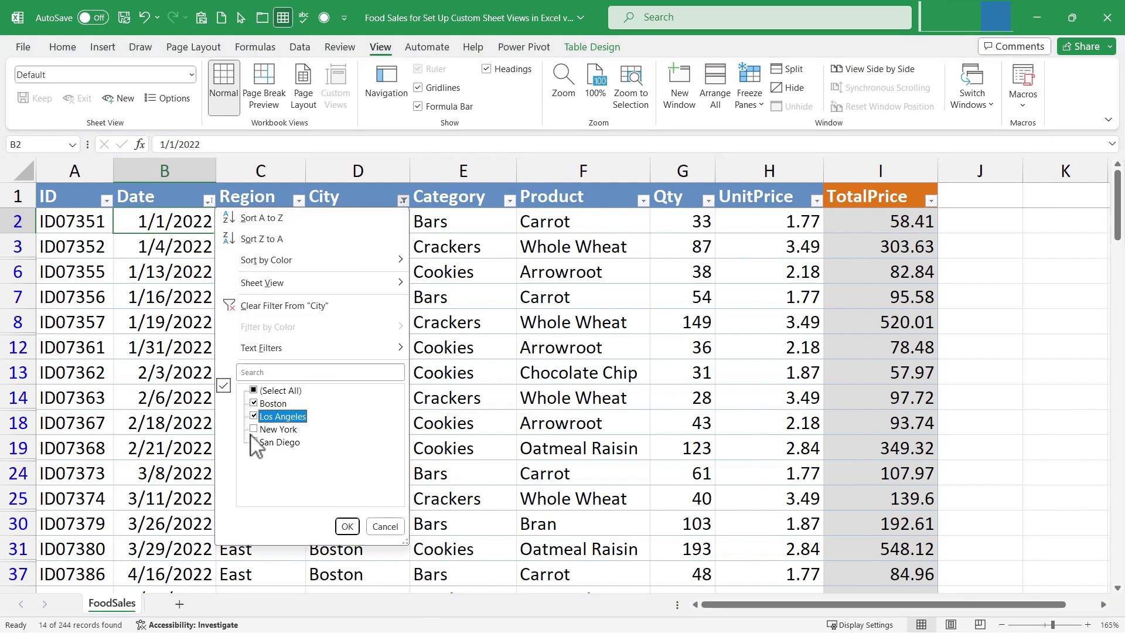
{"action": "left_click", "coordinate": [261, 430]}
{"action": "left_click", "coordinate": [262, 442]}
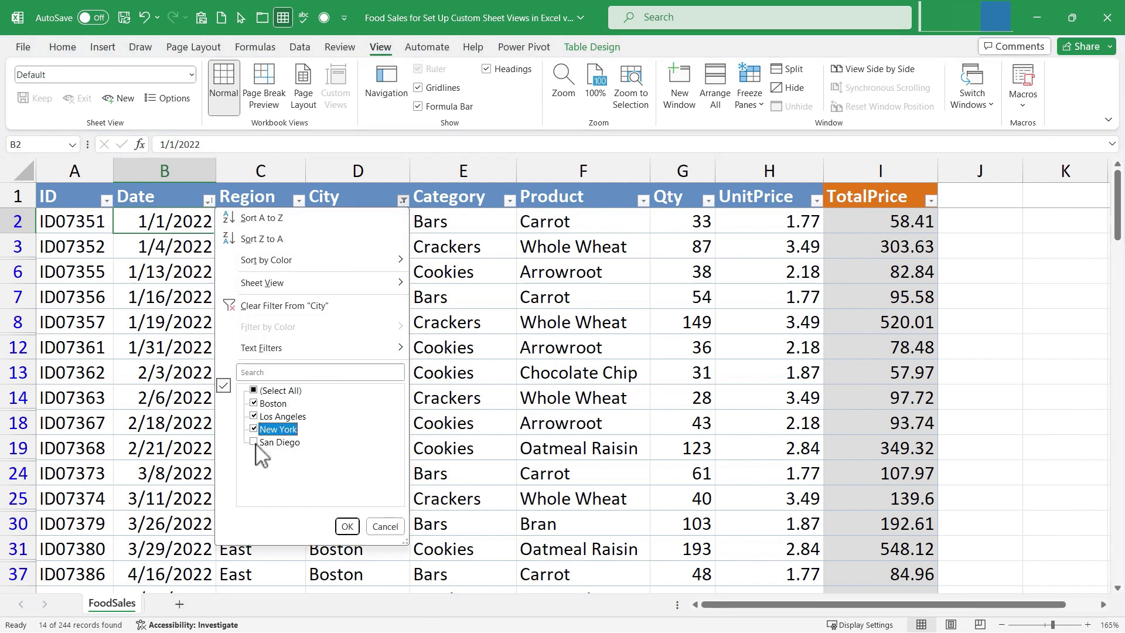
{"action": "left_click", "coordinate": [347, 526]}
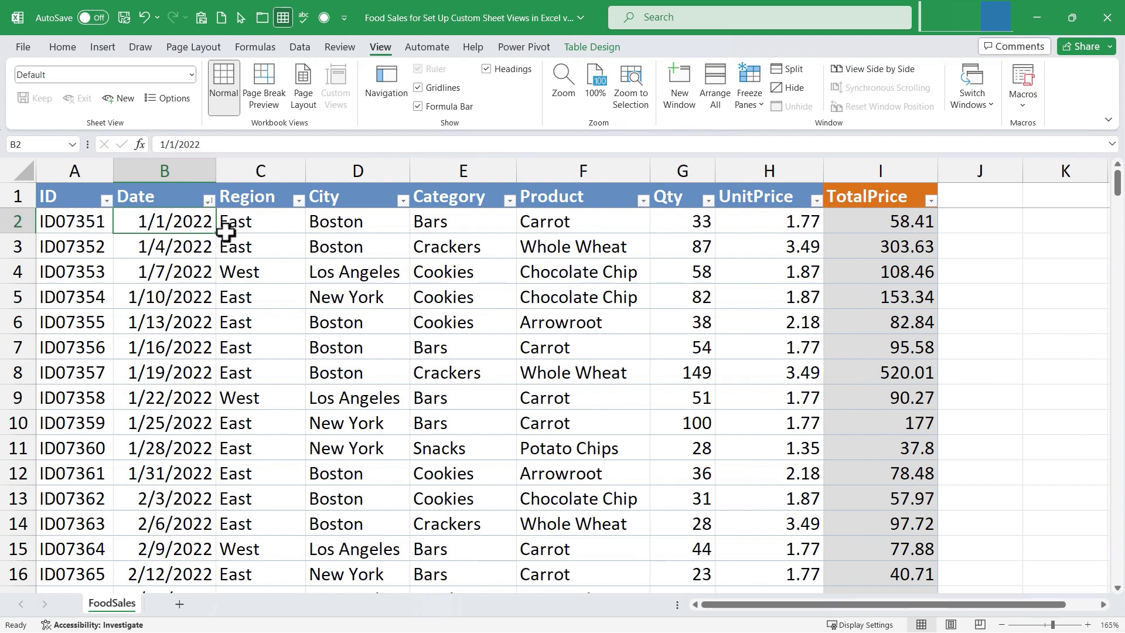
- Switch the sheet to the saved Snacks 2023 view
{"action": "left_click", "coordinate": [191, 75]}
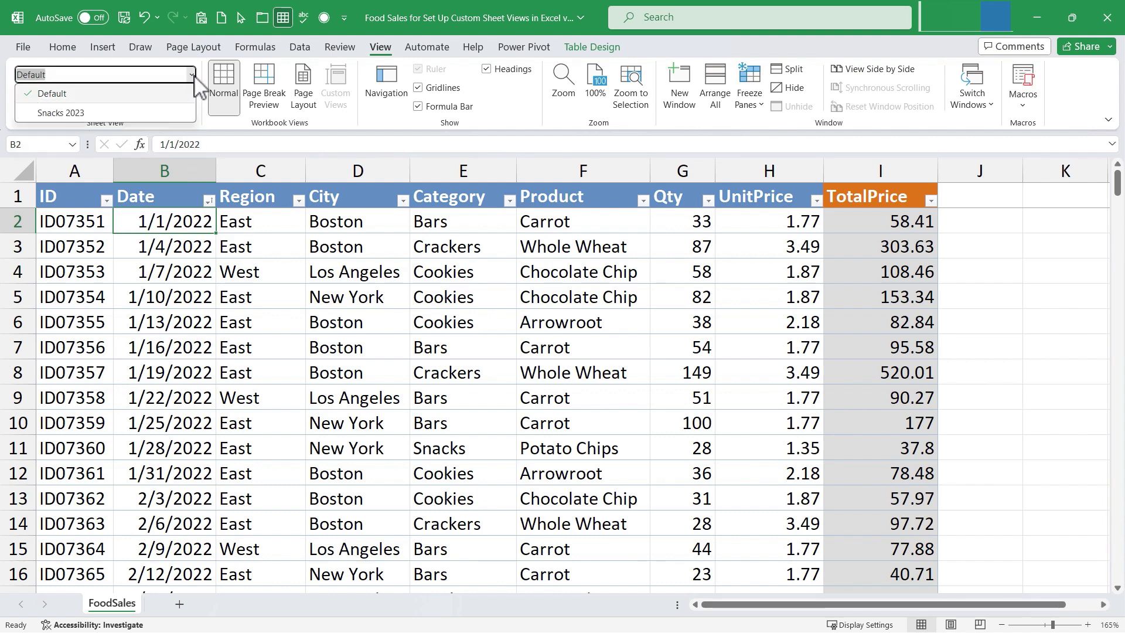
{"action": "left_click", "coordinate": [175, 113]}
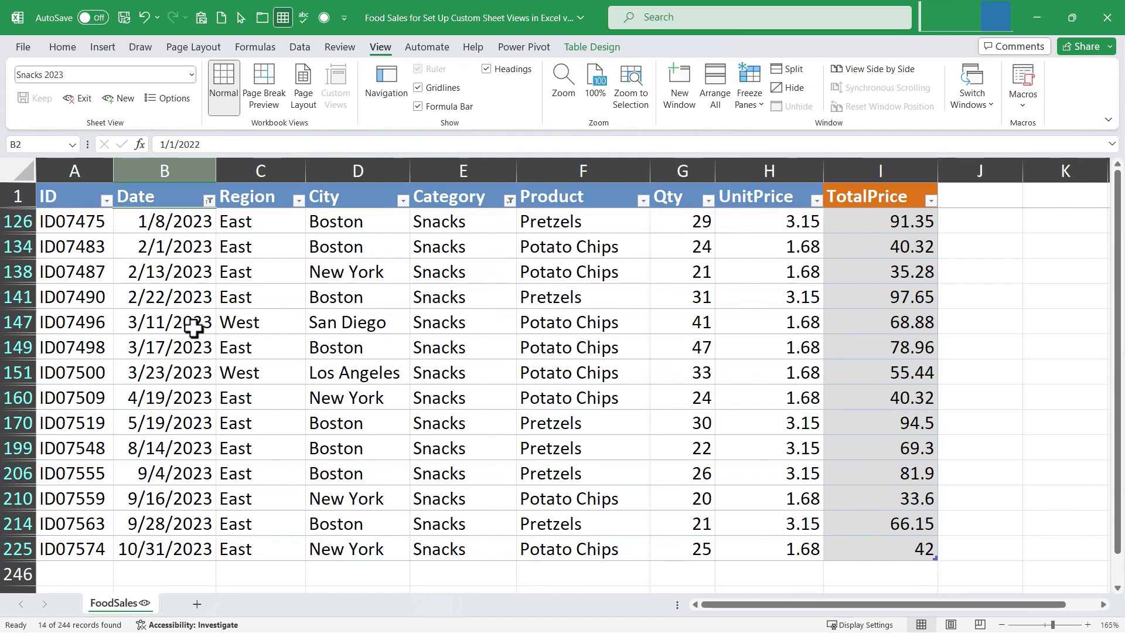
- Alternate between the Default and Snacks 2023 sheet views to compare their rows, finishing on Snacks 2023
{"action": "left_click", "coordinate": [191, 74]}
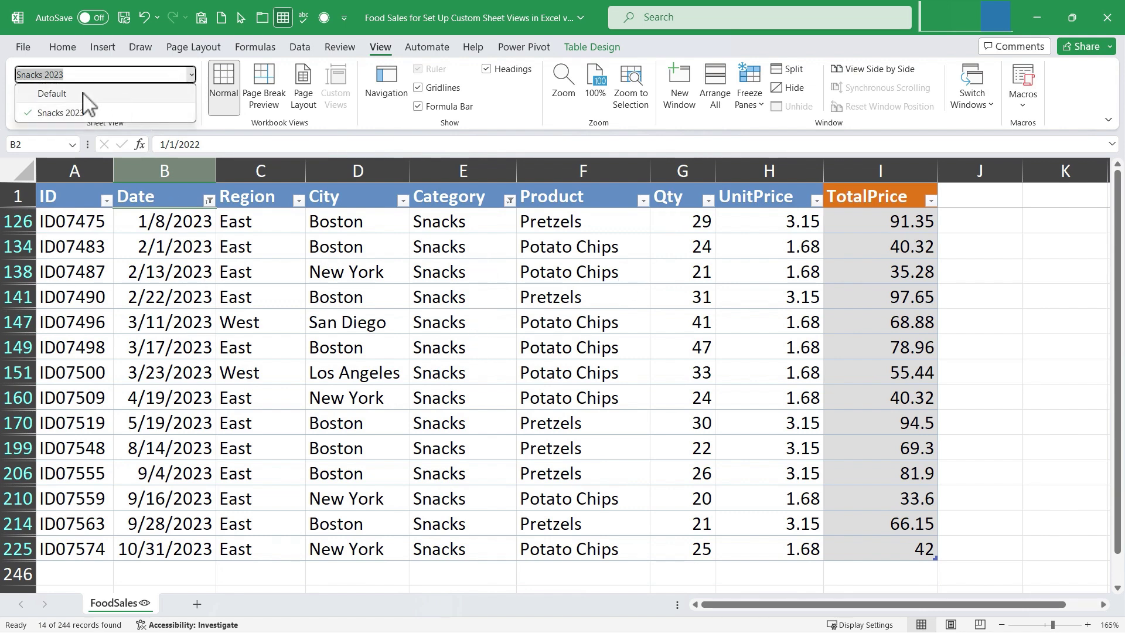
{"action": "left_click", "coordinate": [172, 93]}
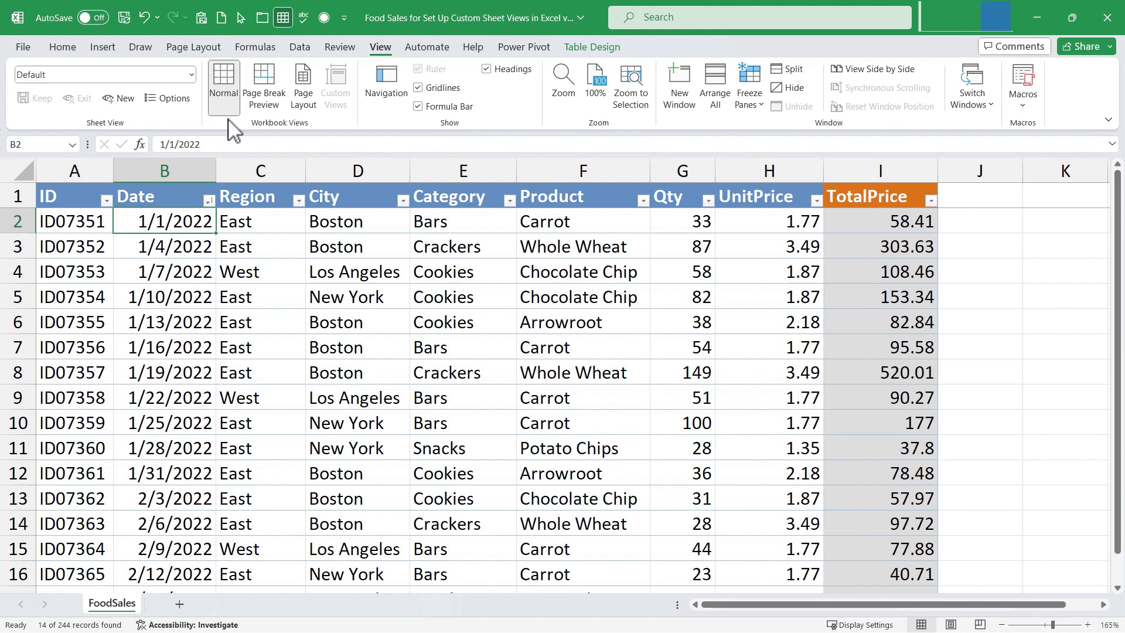
{"action": "left_click", "coordinate": [191, 75]}
{"action": "left_click", "coordinate": [117, 111]}
{"action": "left_click", "coordinate": [191, 74]}
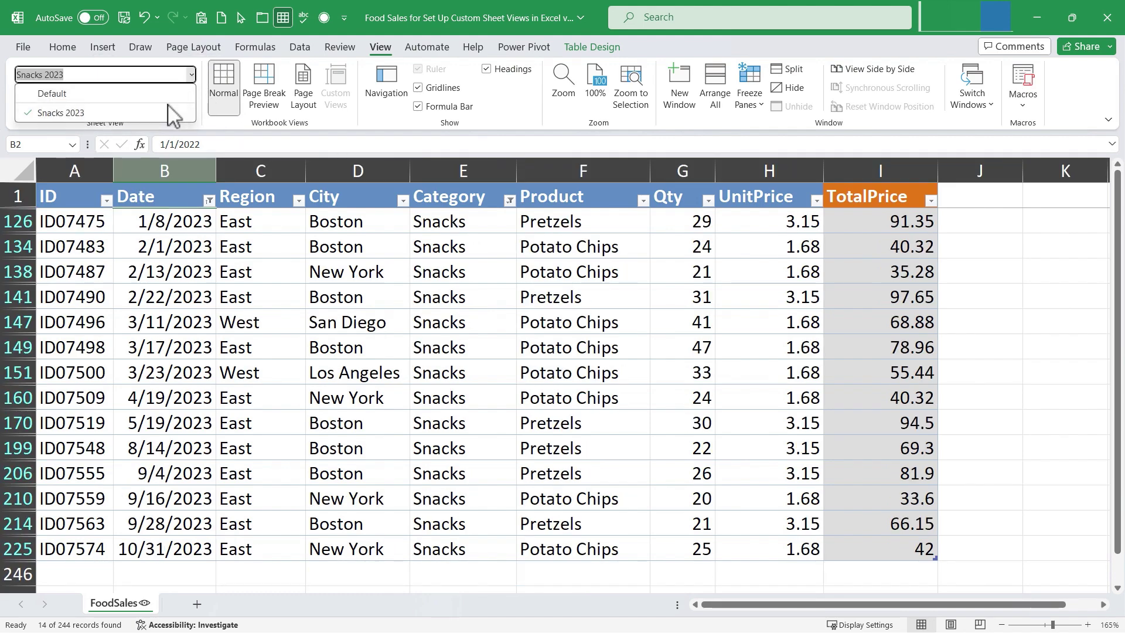
{"action": "left_click", "coordinate": [144, 95]}
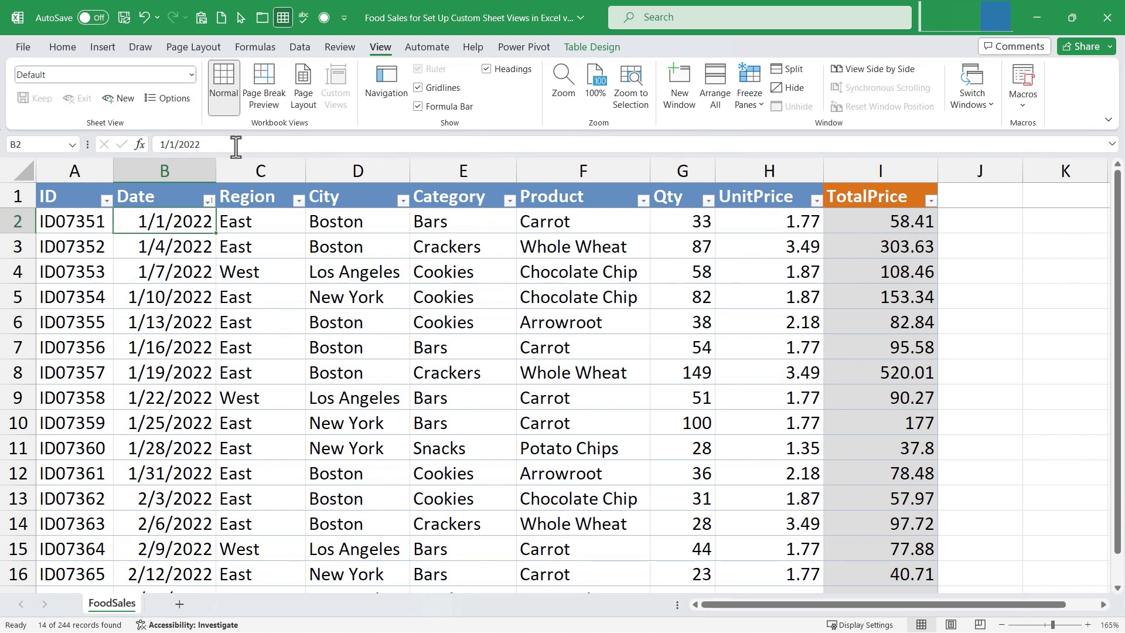
{"action": "left_click", "coordinate": [191, 77]}
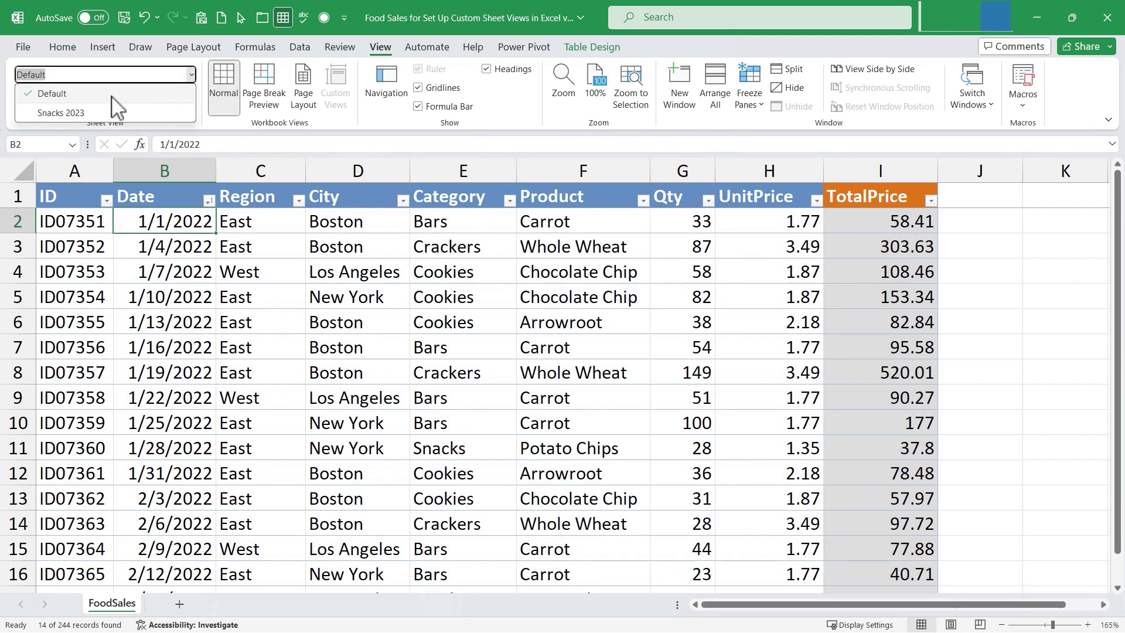
{"action": "left_click", "coordinate": [83, 112]}
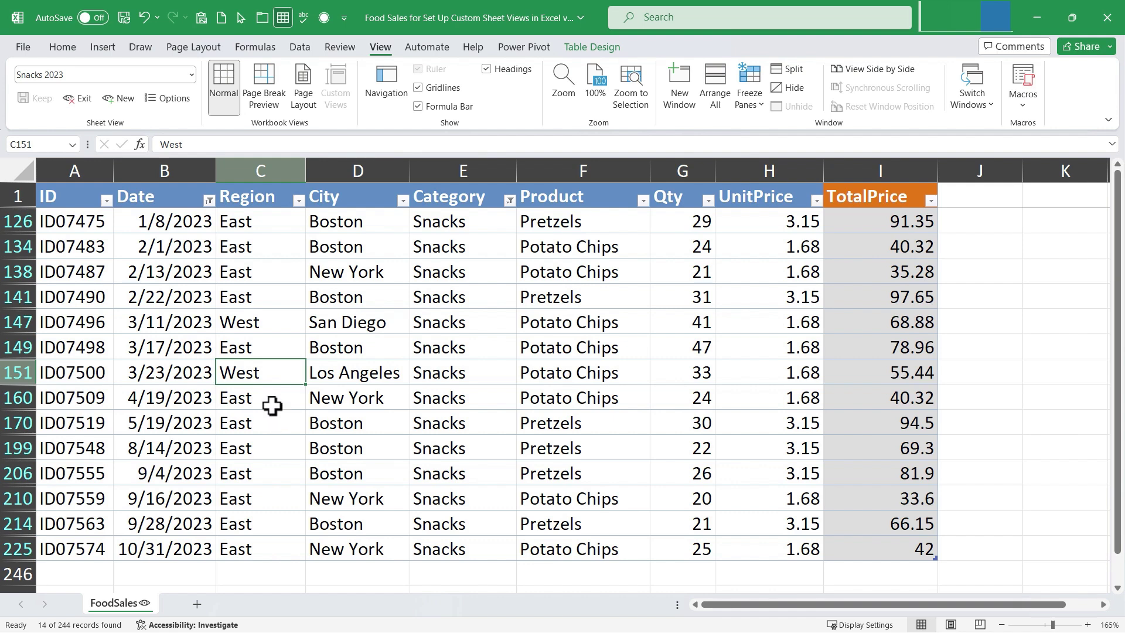
- Sort the table by City from A to Z within the Snacks 2023 sheet view
{"action": "left_click", "coordinate": [367, 227]}
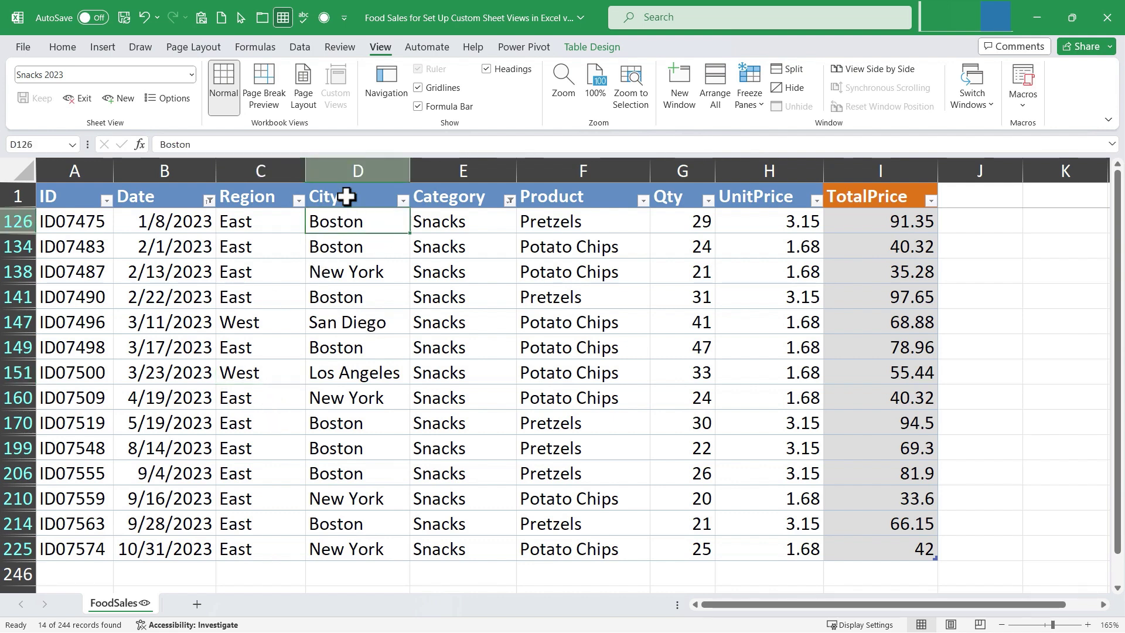
{"action": "left_click", "coordinate": [300, 48]}
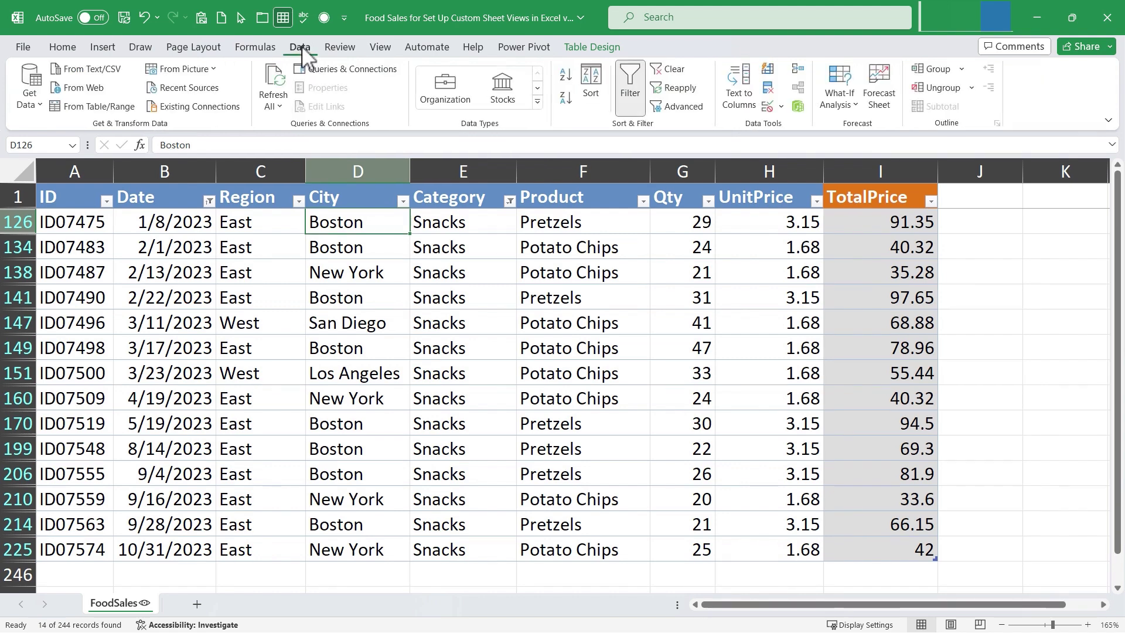
{"action": "left_click", "coordinate": [564, 75]}
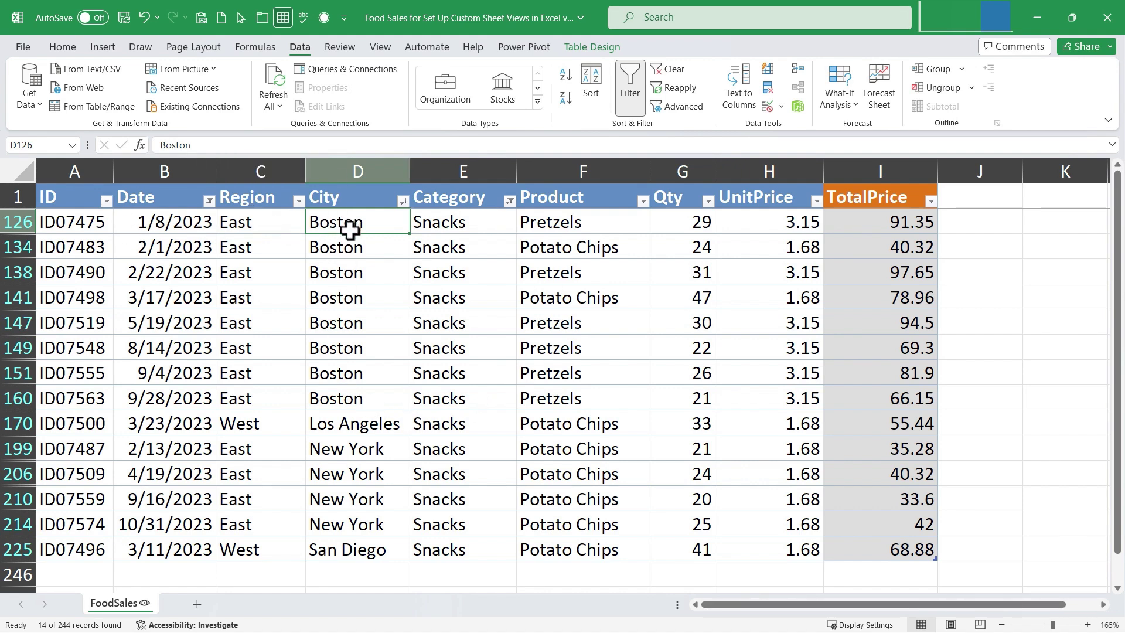
{"action": "scroll", "coordinate": [374, 431], "scroll_direction": "down", "scroll_amount": 3}
{"action": "scroll", "coordinate": [374, 430], "scroll_direction": "up", "scroll_amount": 3}
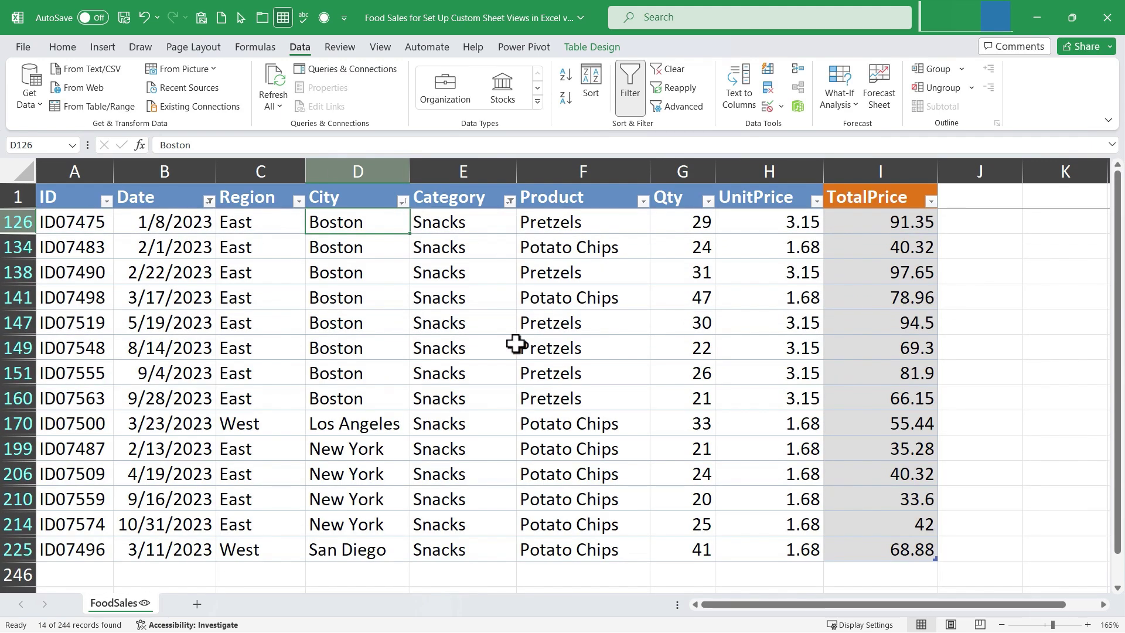
- Compare the sort order of the Default and Snacks 2023 sheet views by switching between them twice, finishing on Snacks 2023
{"action": "left_click", "coordinate": [380, 47]}
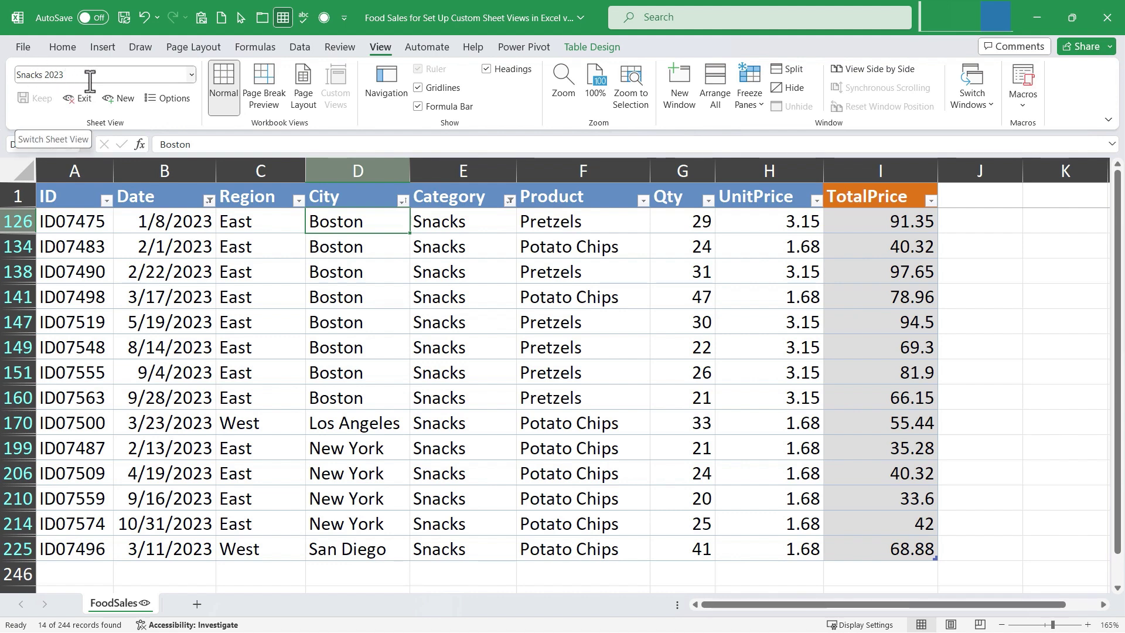
{"action": "left_click", "coordinate": [191, 74]}
{"action": "left_click", "coordinate": [111, 93]}
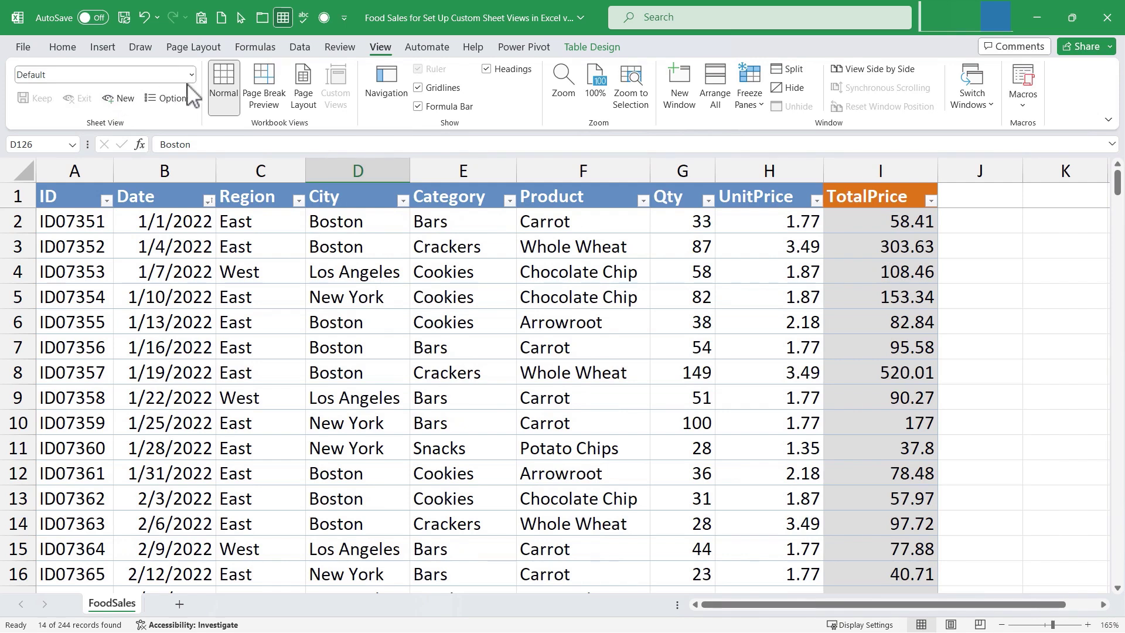
{"action": "left_click", "coordinate": [190, 76]}
{"action": "left_click", "coordinate": [106, 114]}
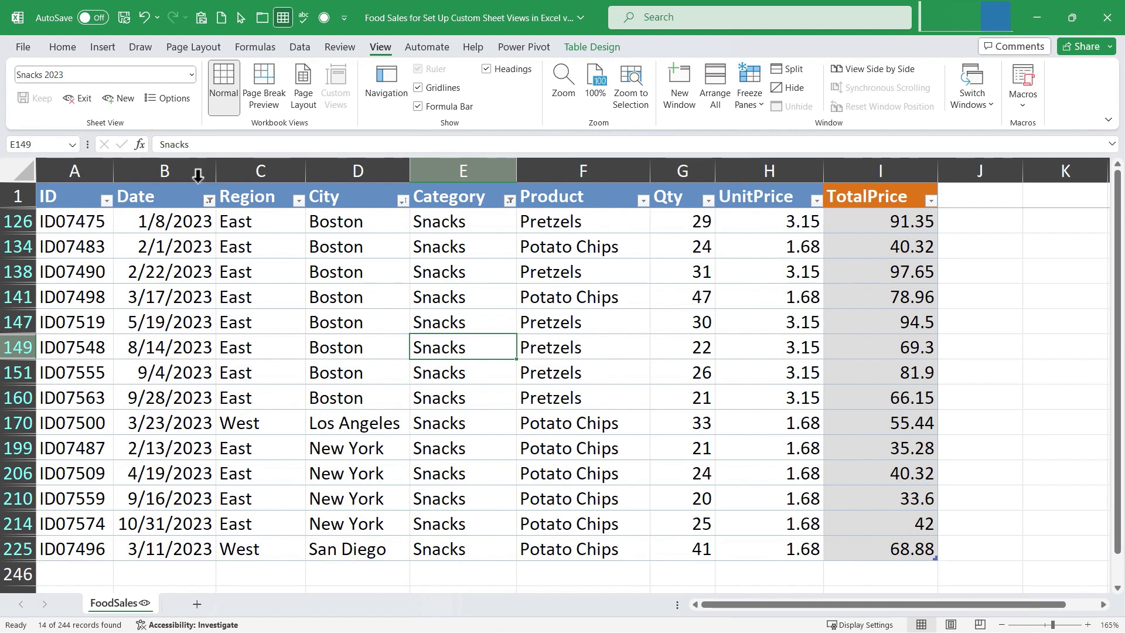
{"action": "left_click", "coordinate": [191, 75]}
{"action": "left_click", "coordinate": [37, 92]}
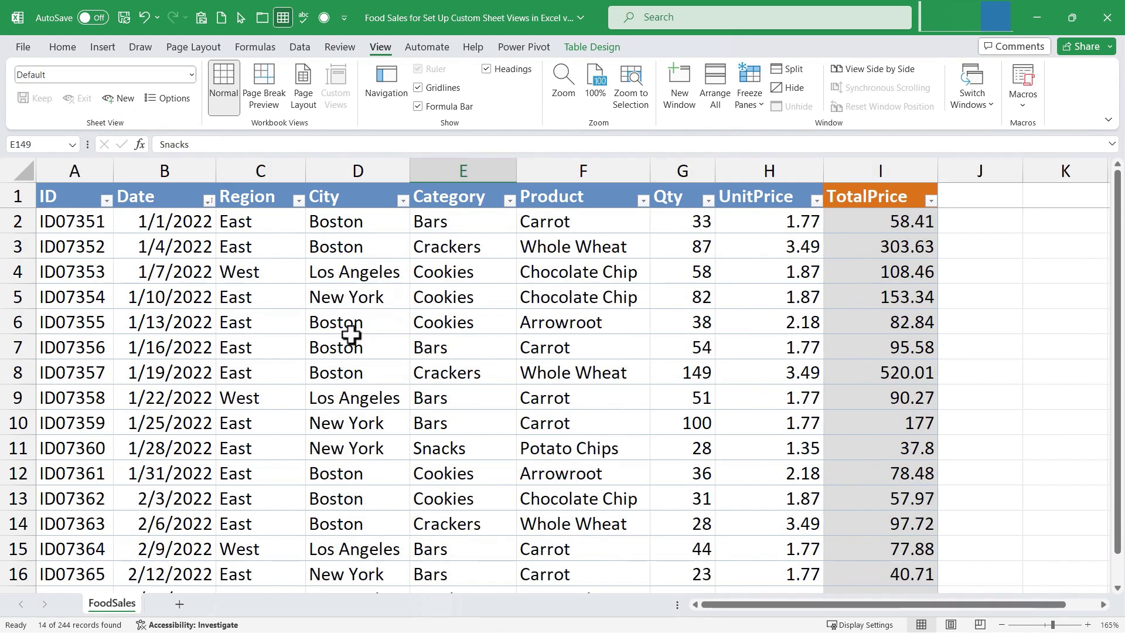
{"action": "left_click", "coordinate": [191, 75]}
{"action": "left_click", "coordinate": [117, 104]}
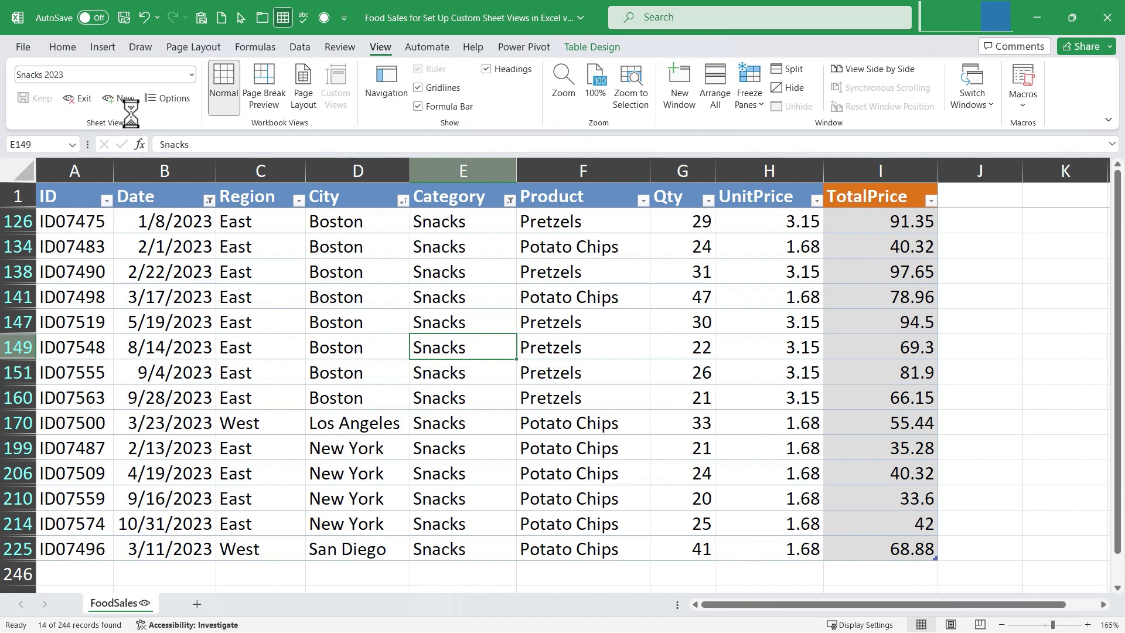
- Exit the Snacks 2023 sheet view and select it again from the saved views
{"action": "left_click", "coordinate": [191, 75]}
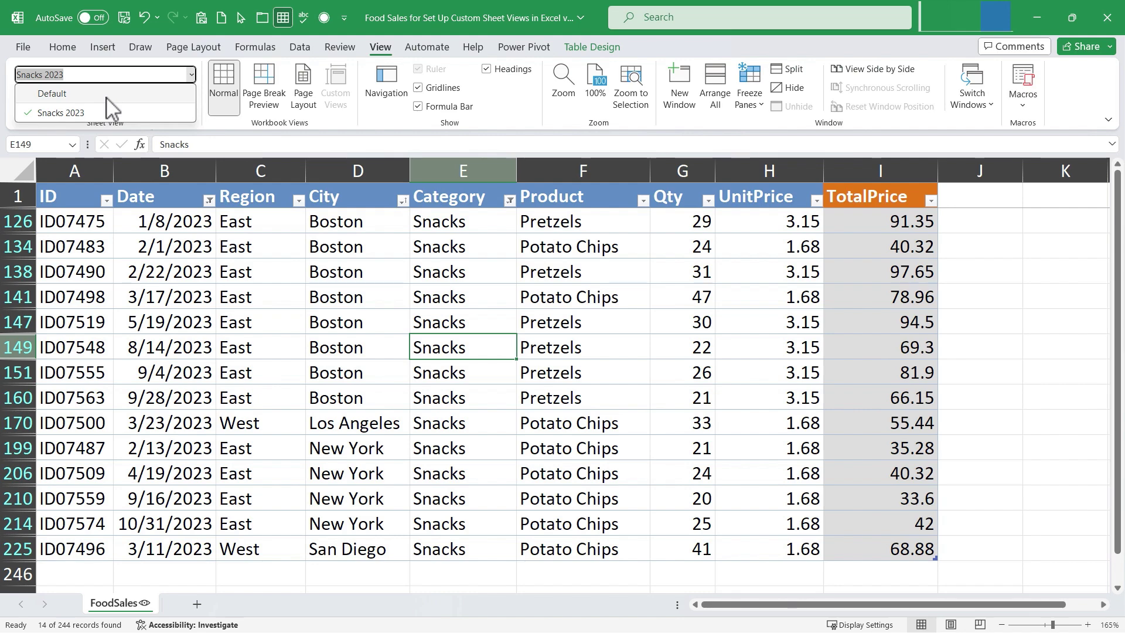
{"action": "left_click", "coordinate": [125, 111]}
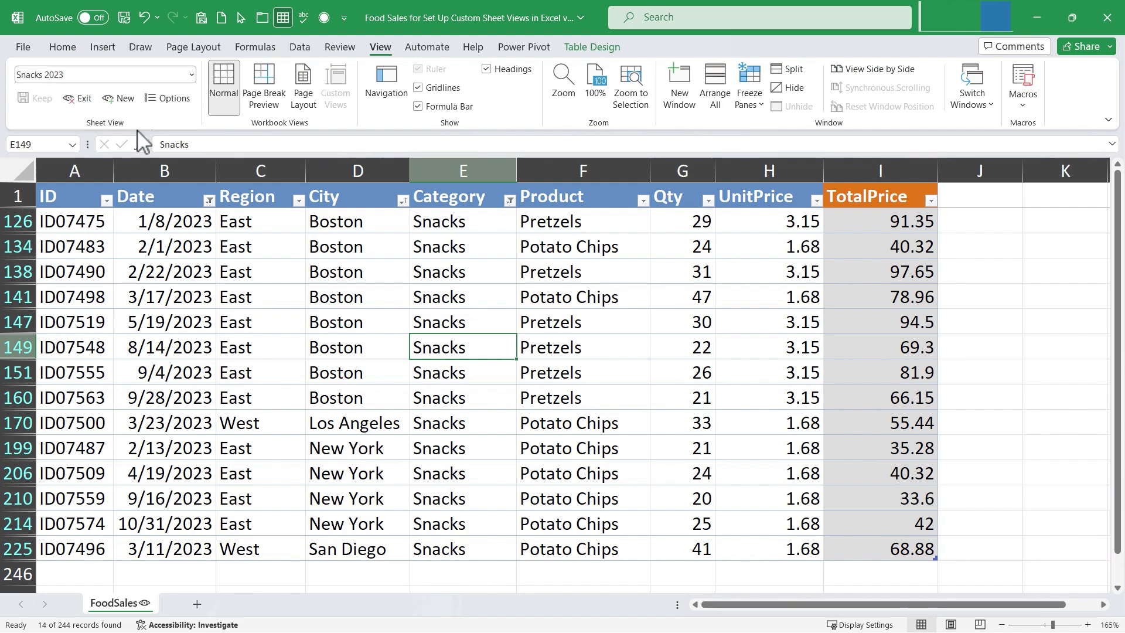
{"action": "left_click", "coordinate": [78, 98]}
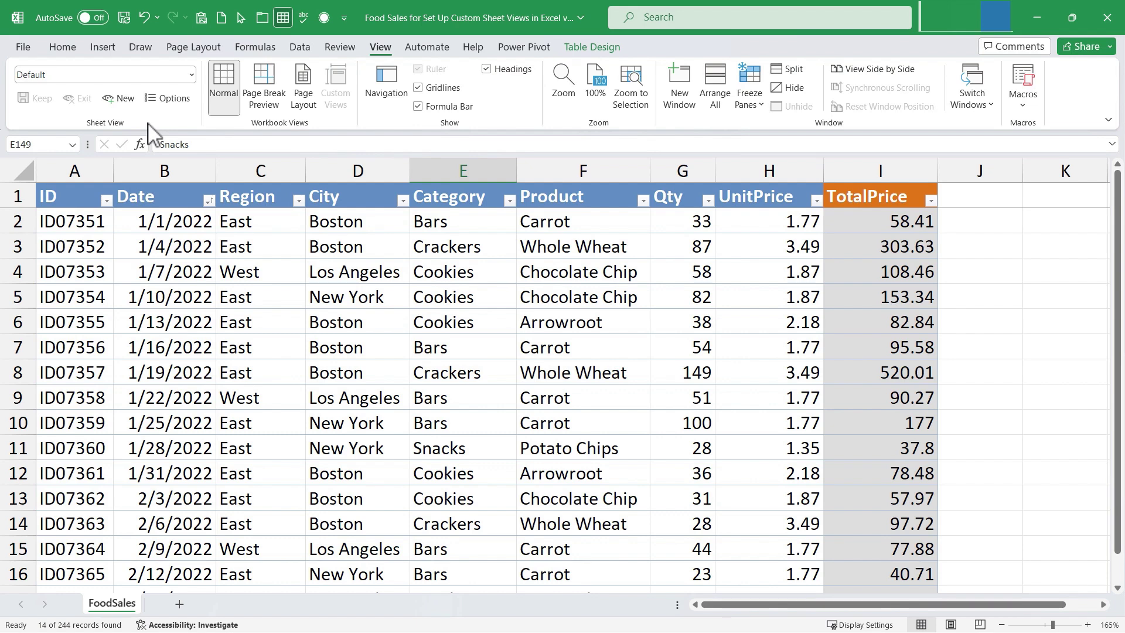
{"action": "left_click", "coordinate": [192, 77]}
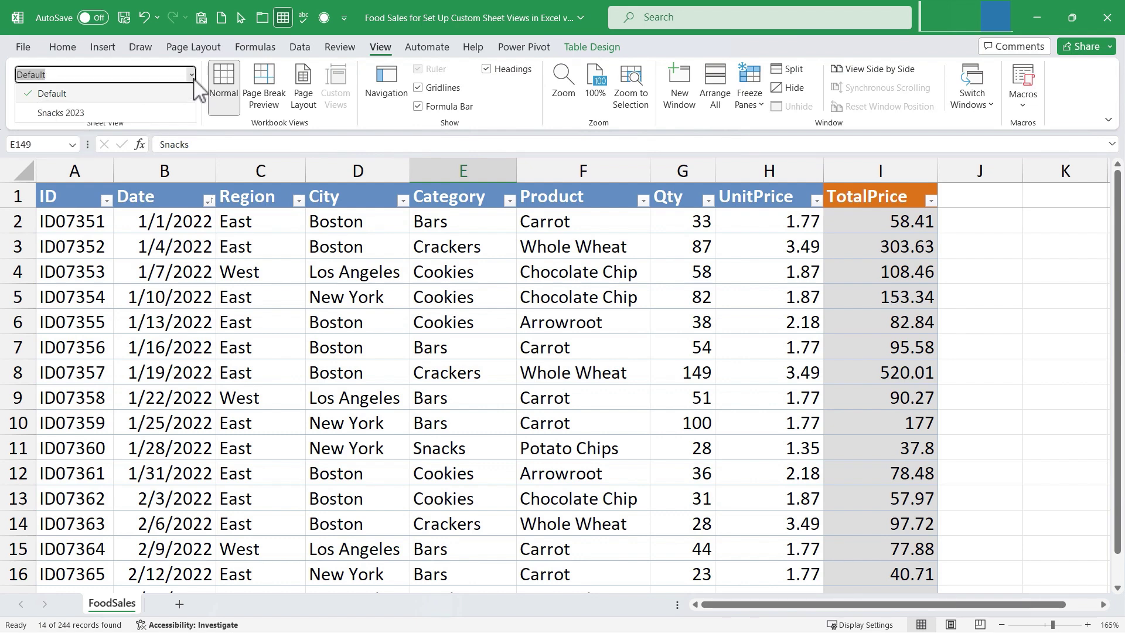
{"action": "left_click", "coordinate": [163, 108]}
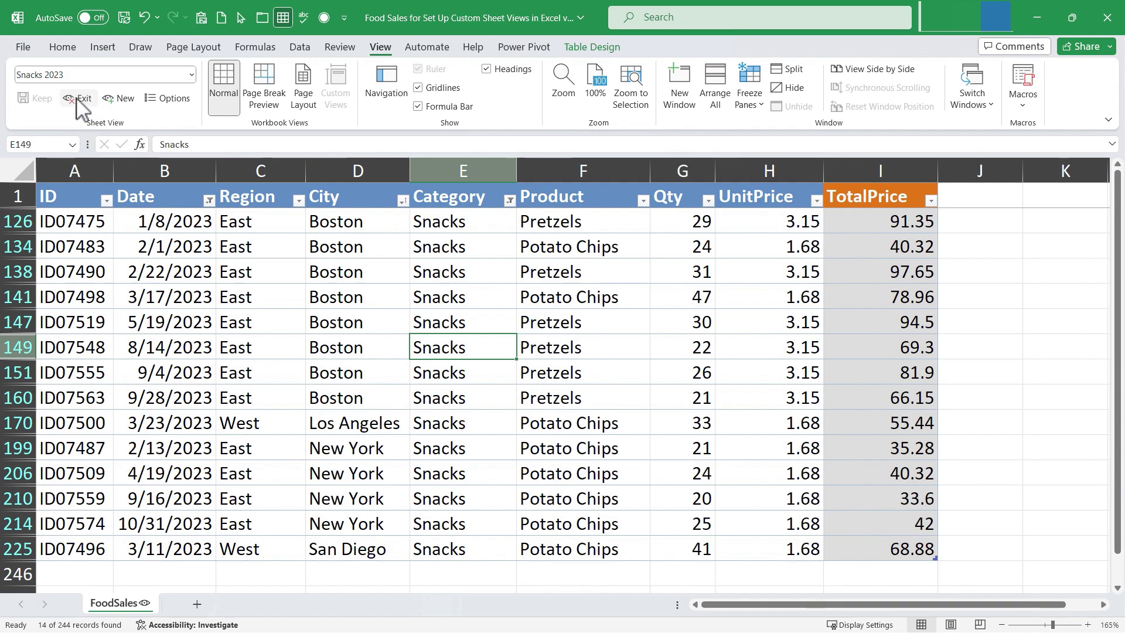
- Exit the Snacks 2023 sheet view to return the sheet to Default
{"action": "left_click", "coordinate": [192, 74]}
{"action": "left_click", "coordinate": [192, 75]}
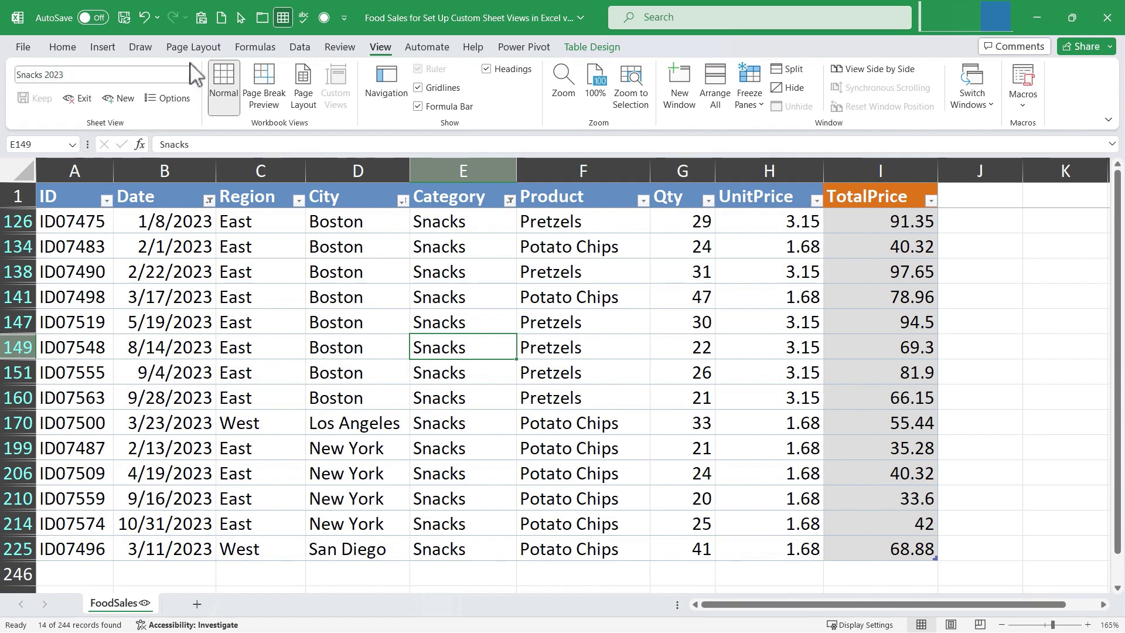
{"action": "left_click", "coordinate": [83, 98]}
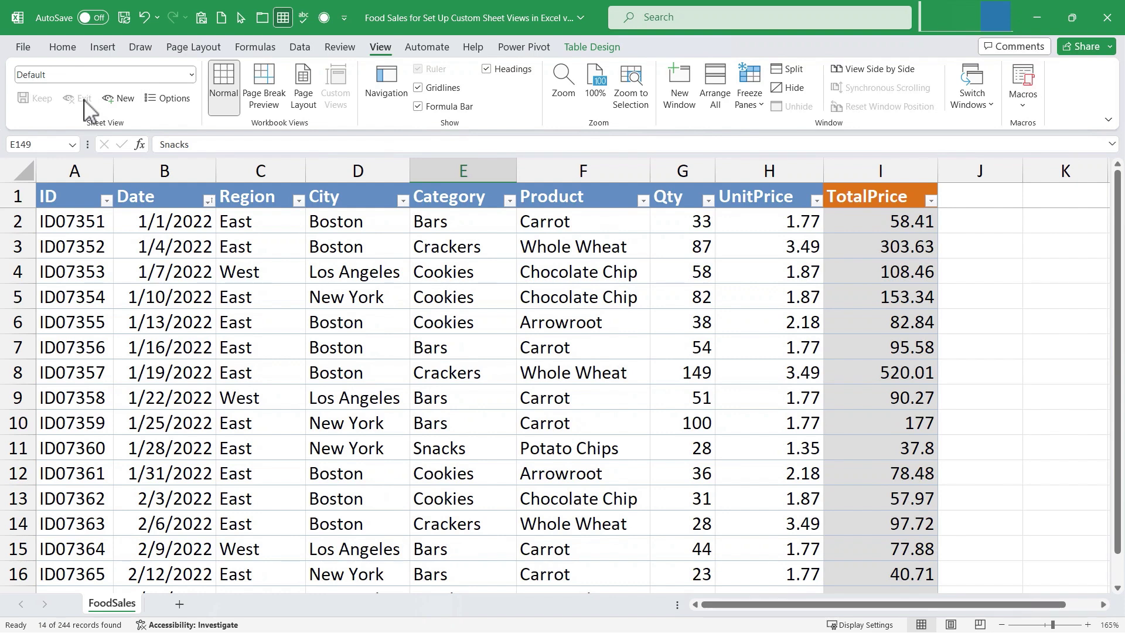
{"action": "left_click", "coordinate": [192, 74]}
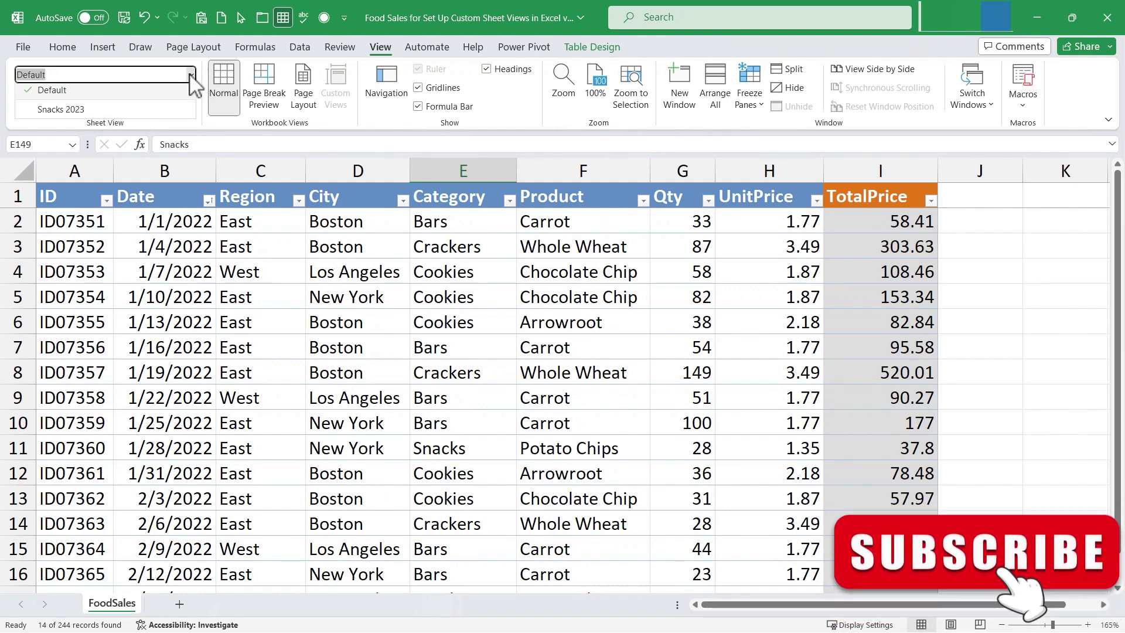
{"action": "left_click", "coordinate": [192, 74]}
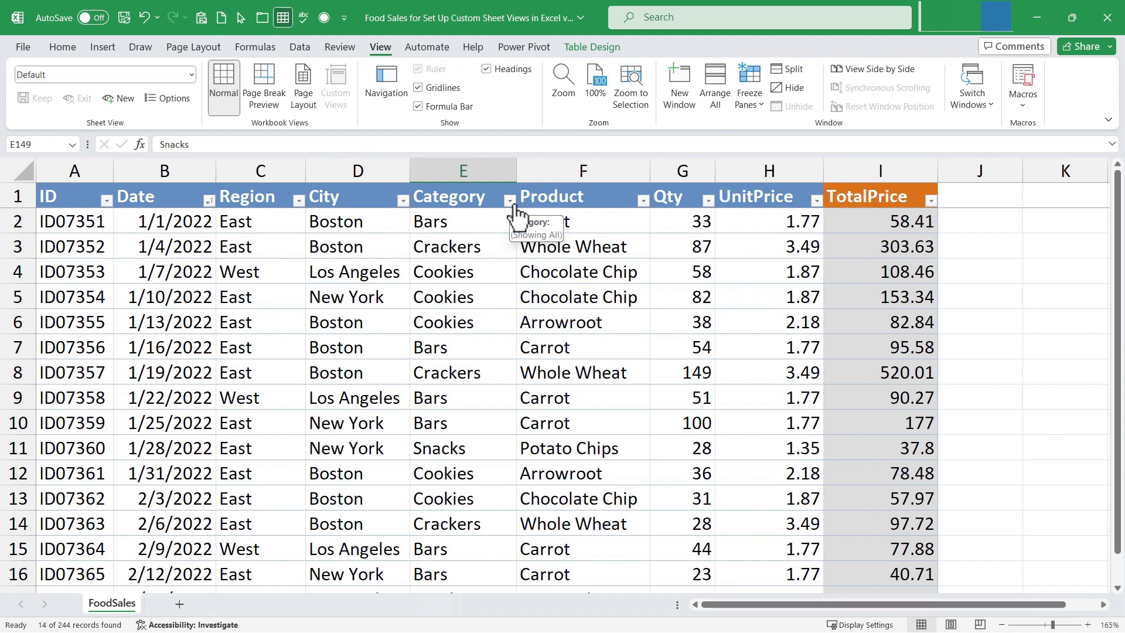
- Undo the last change in the Default view and create a new sheet view named Bars
{"action": "key", "text": "ctrl+z"}
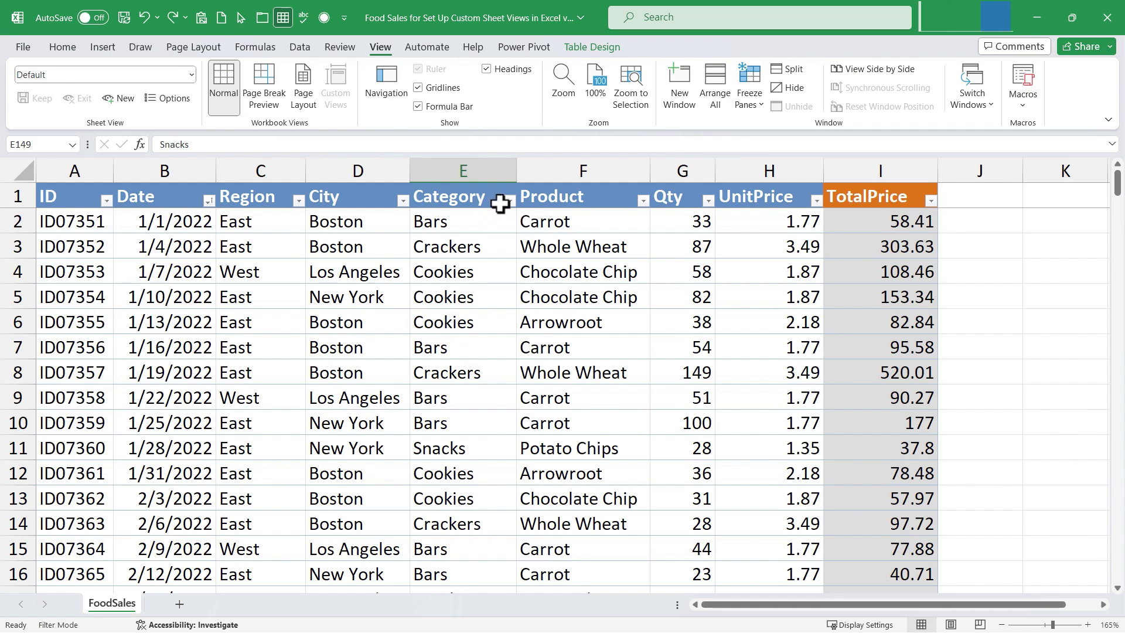
{"action": "left_click", "coordinate": [125, 98]}
{"action": "left_click", "coordinate": [75, 74]}
{"action": "type", "text": "Bars"}
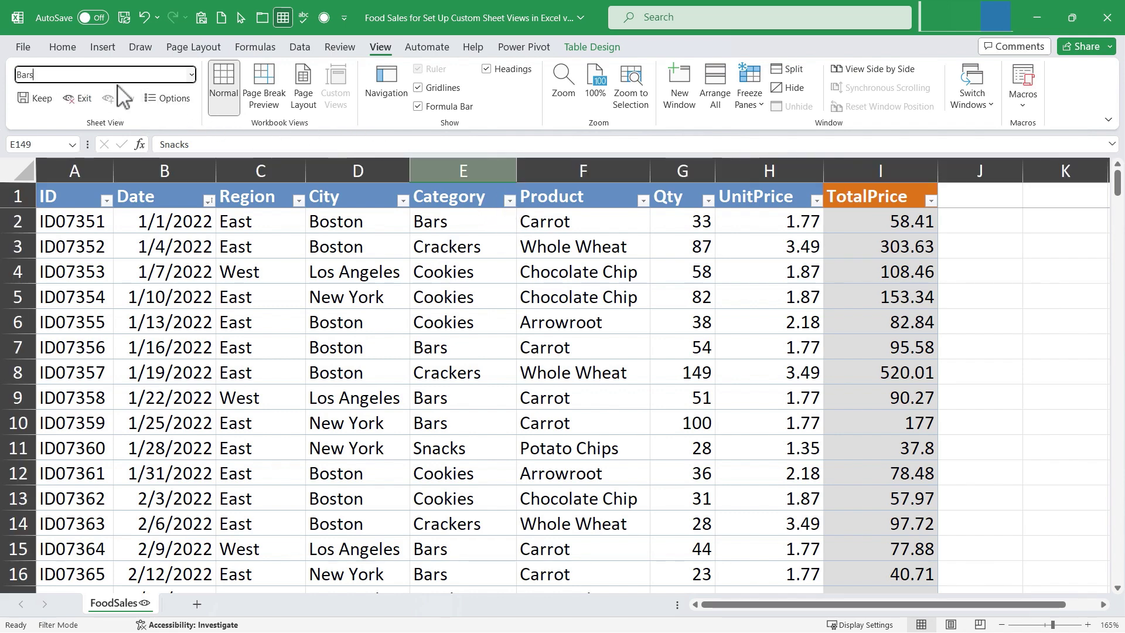
- Filter the Category column to show only Bars in the Bars sheet view
{"action": "left_click", "coordinate": [509, 201]}
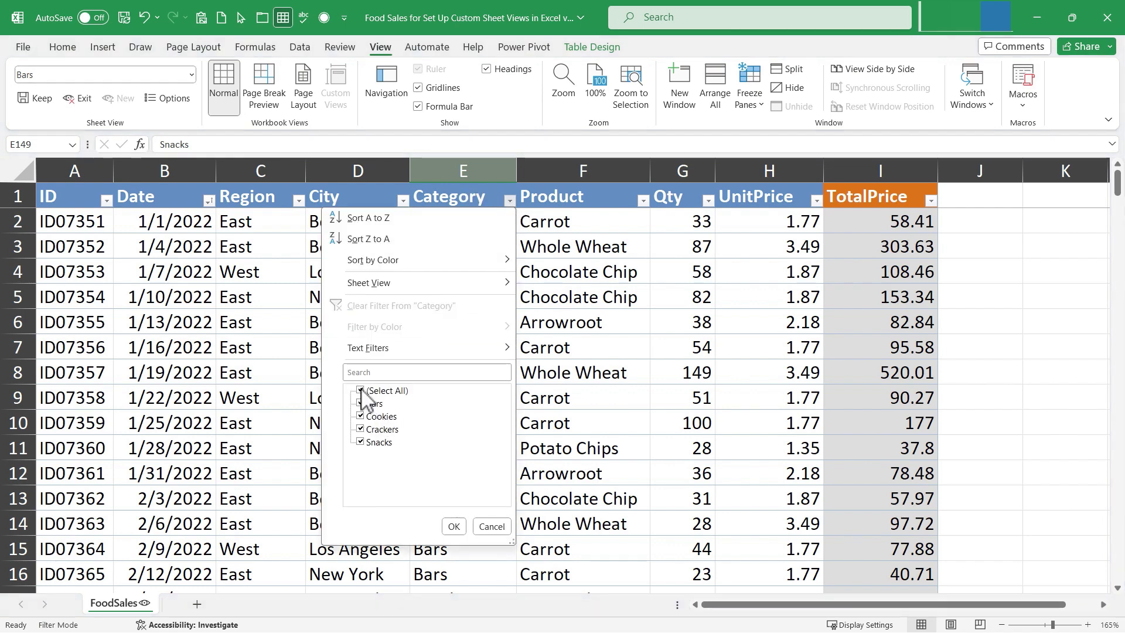
{"action": "left_click", "coordinate": [361, 391]}
{"action": "left_click", "coordinate": [368, 405]}
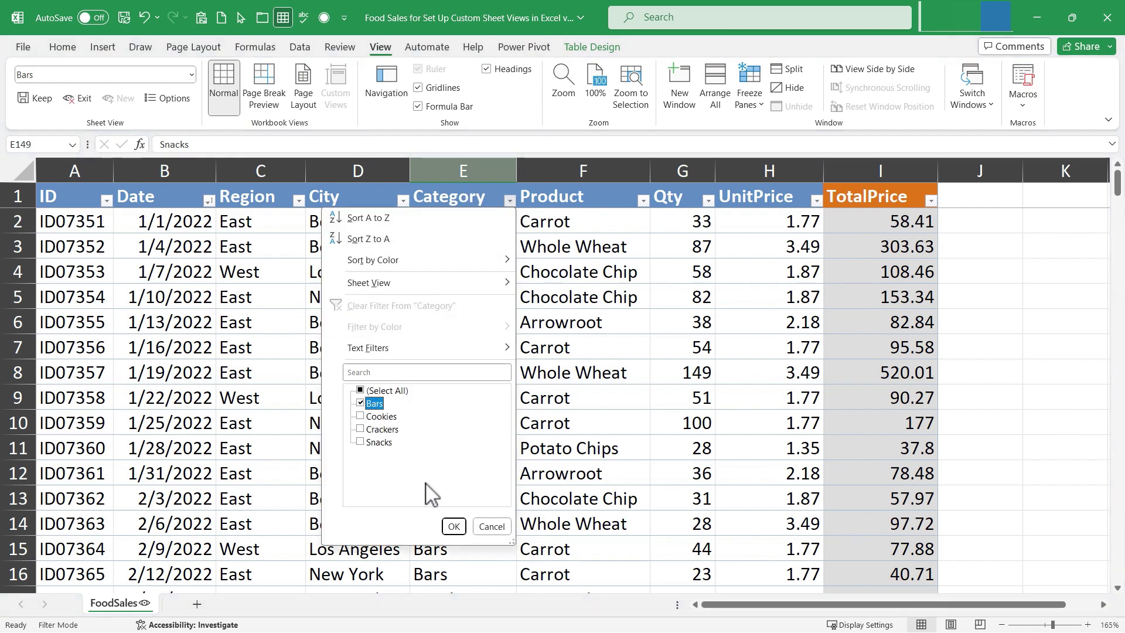
{"action": "left_click", "coordinate": [454, 527]}
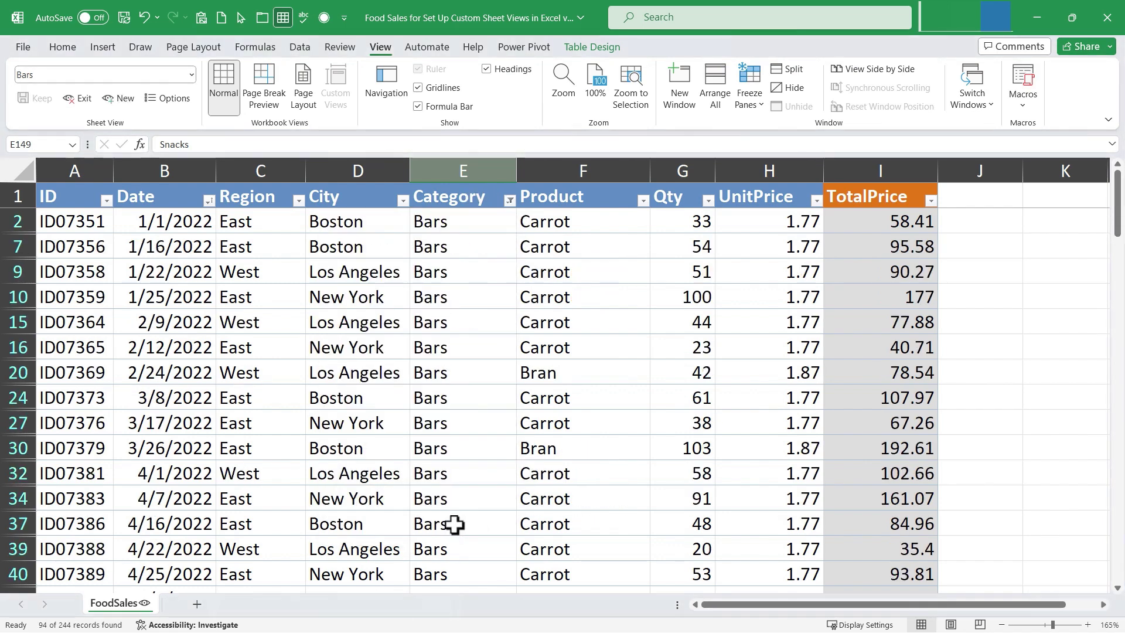
- Switch the sheet through the saved Snacks 2023 and Bars views, finishing on the Default view
{"action": "left_click", "coordinate": [191, 74]}
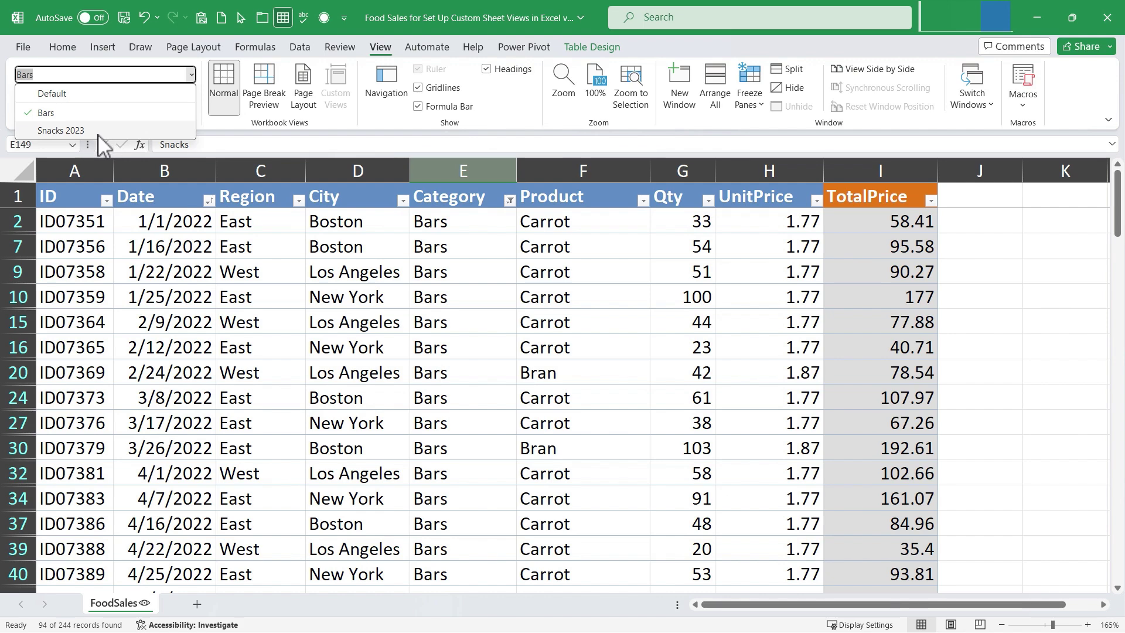
{"action": "left_click", "coordinate": [141, 129]}
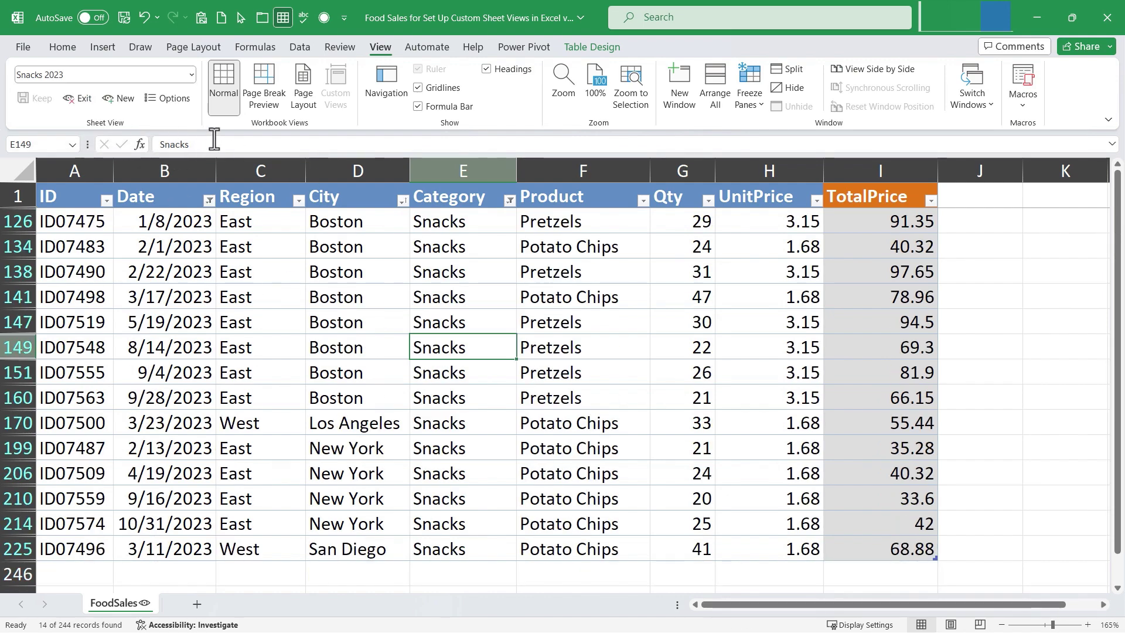
{"action": "left_click", "coordinate": [191, 75]}
{"action": "left_click", "coordinate": [148, 107]}
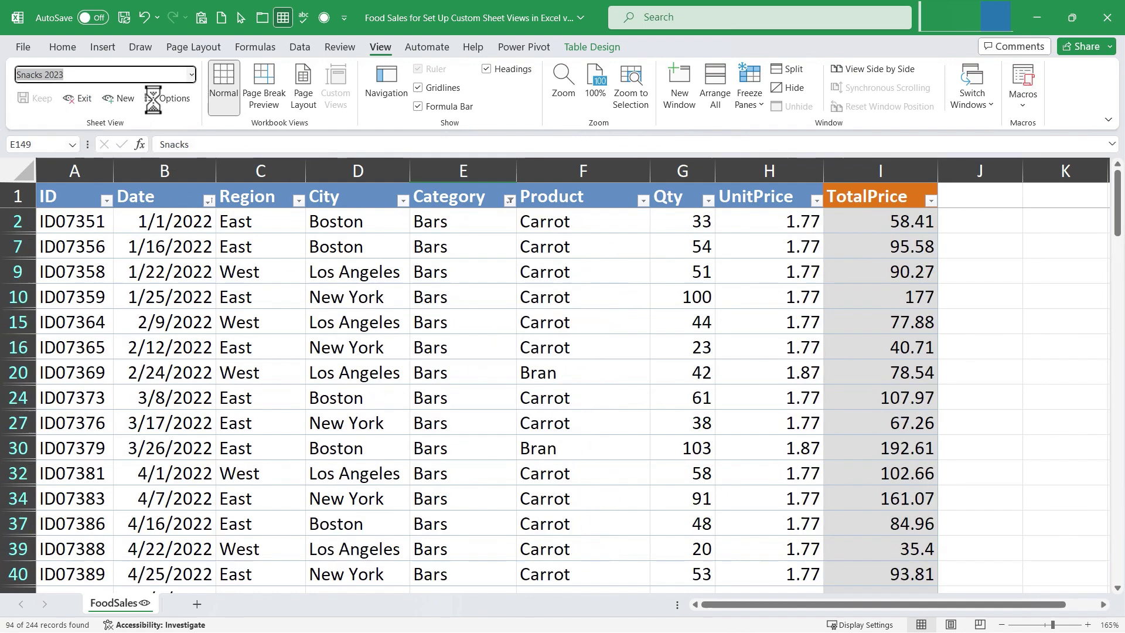
{"action": "left_click", "coordinate": [191, 75]}
{"action": "left_click", "coordinate": [59, 93]}
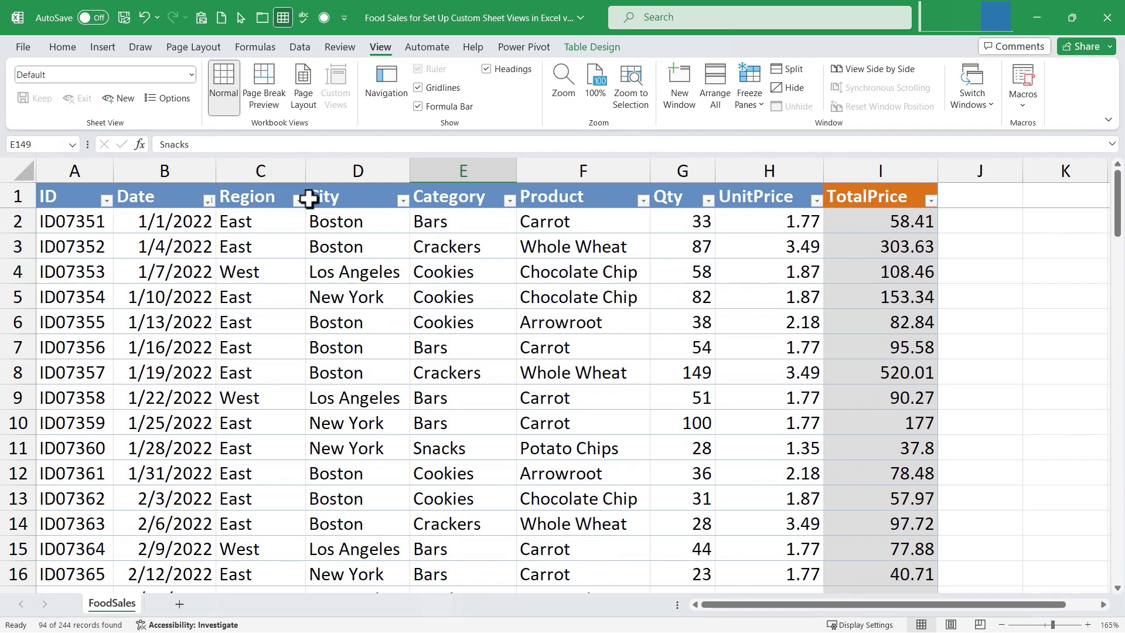
{"action": "left_click", "coordinate": [192, 75]}
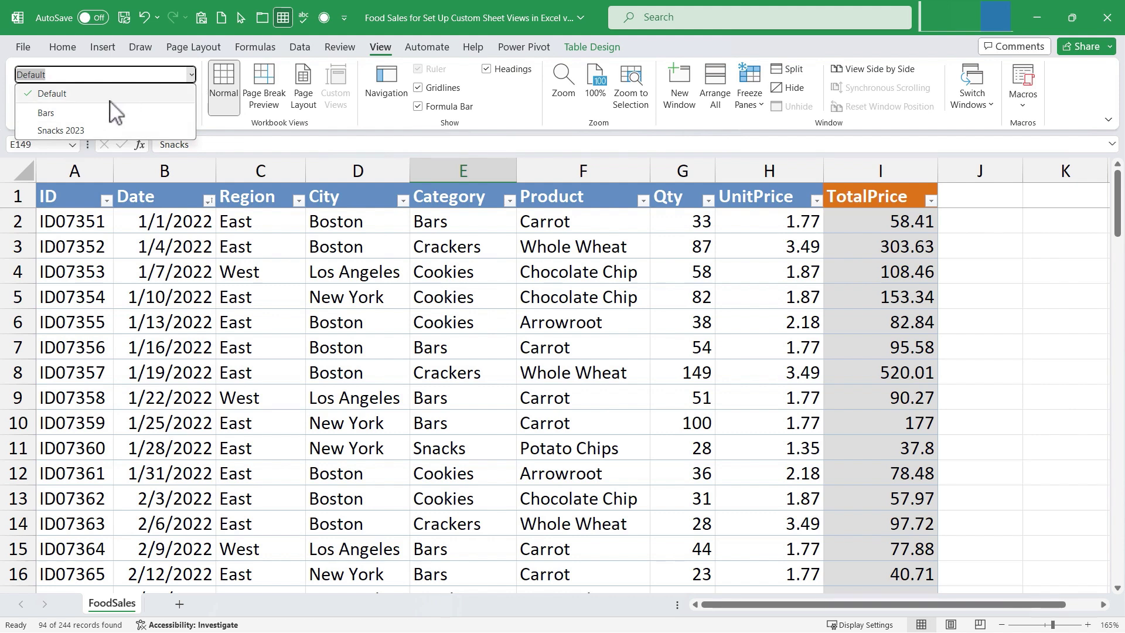
{"action": "left_click", "coordinate": [191, 75]}
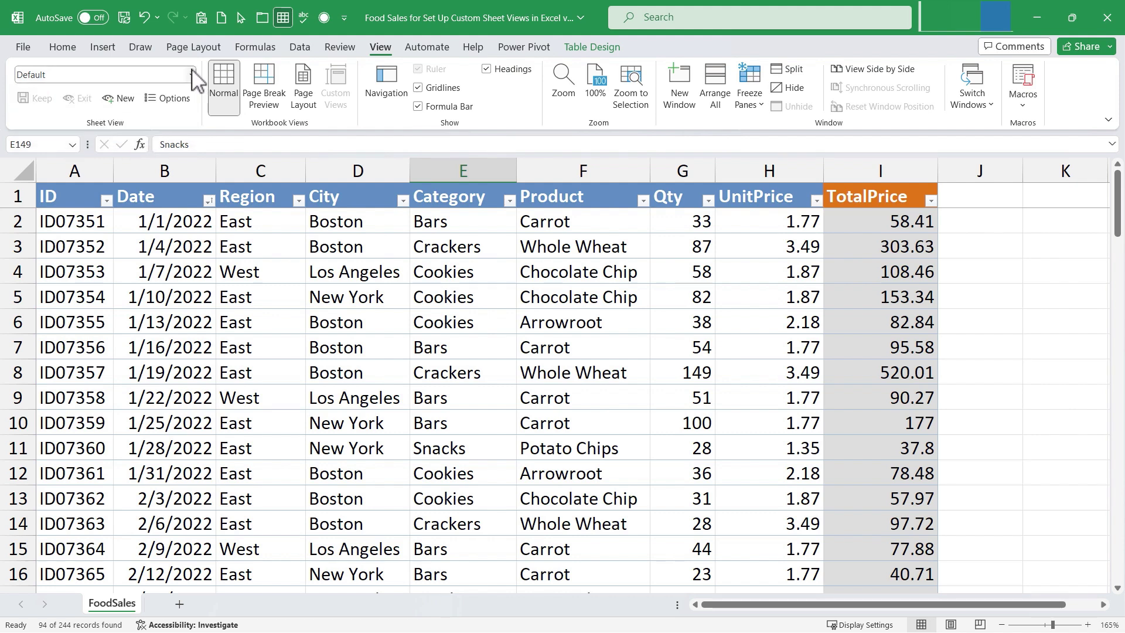
- Delete the saved Bars sheet view through the sheet view options
{"action": "left_click", "coordinate": [179, 100]}
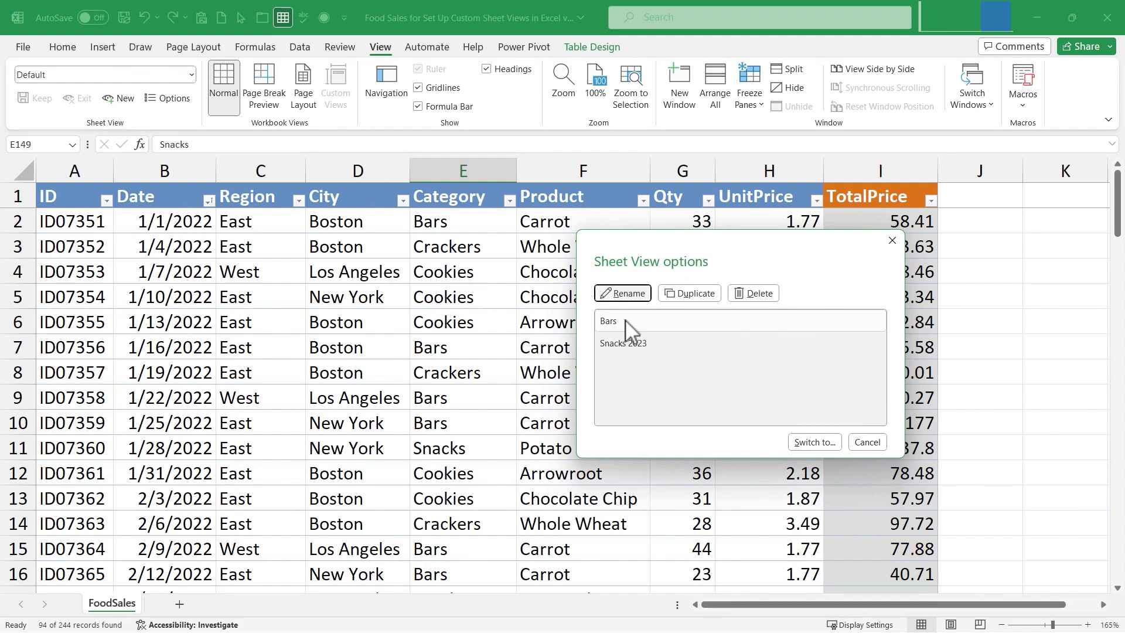
{"action": "left_click", "coordinate": [644, 350]}
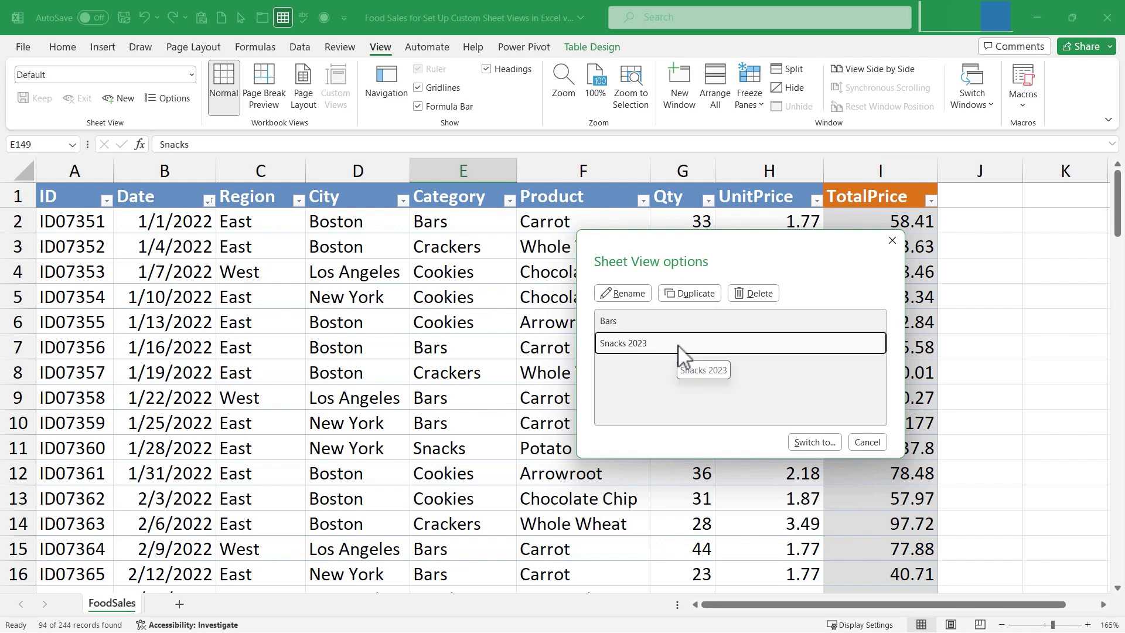
{"action": "left_click", "coordinate": [621, 325]}
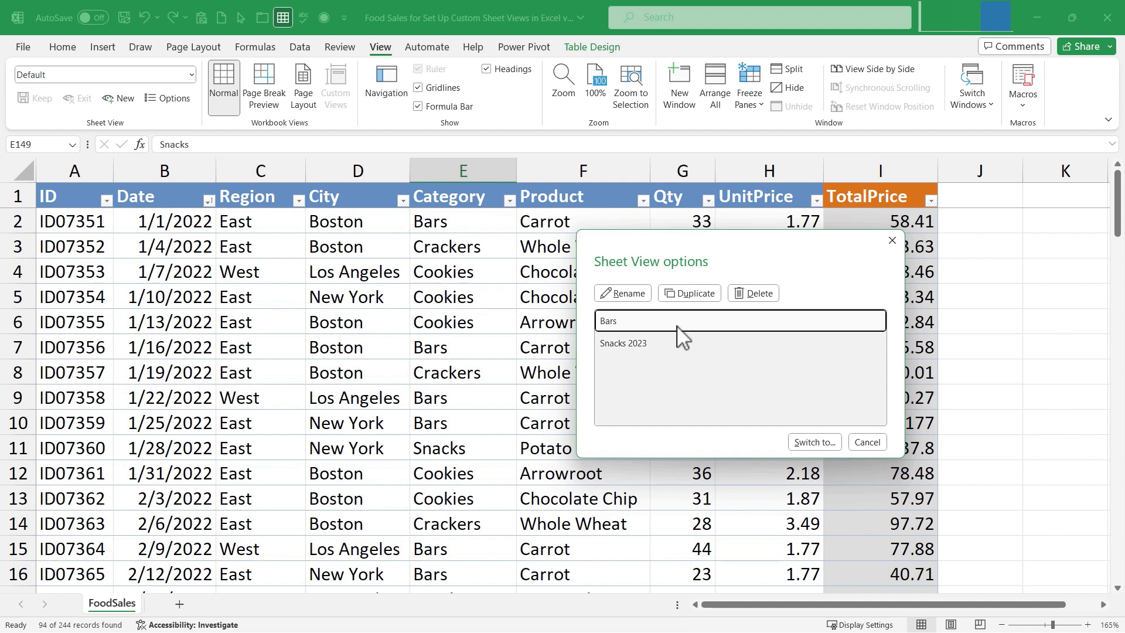
{"action": "left_click", "coordinate": [761, 296]}
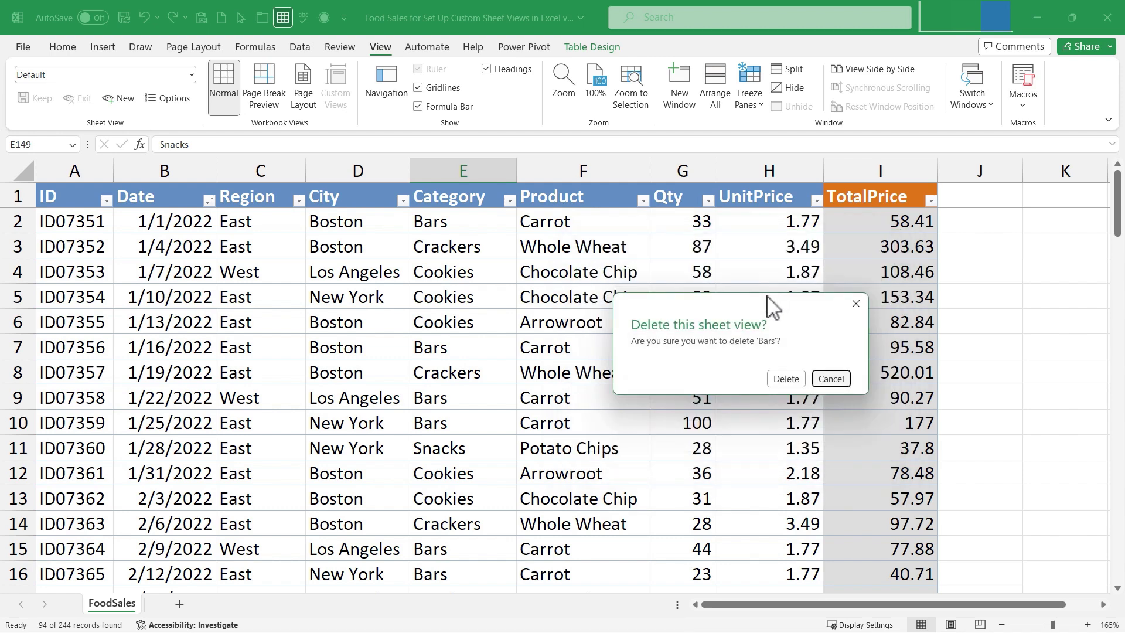
{"action": "left_click", "coordinate": [785, 378]}
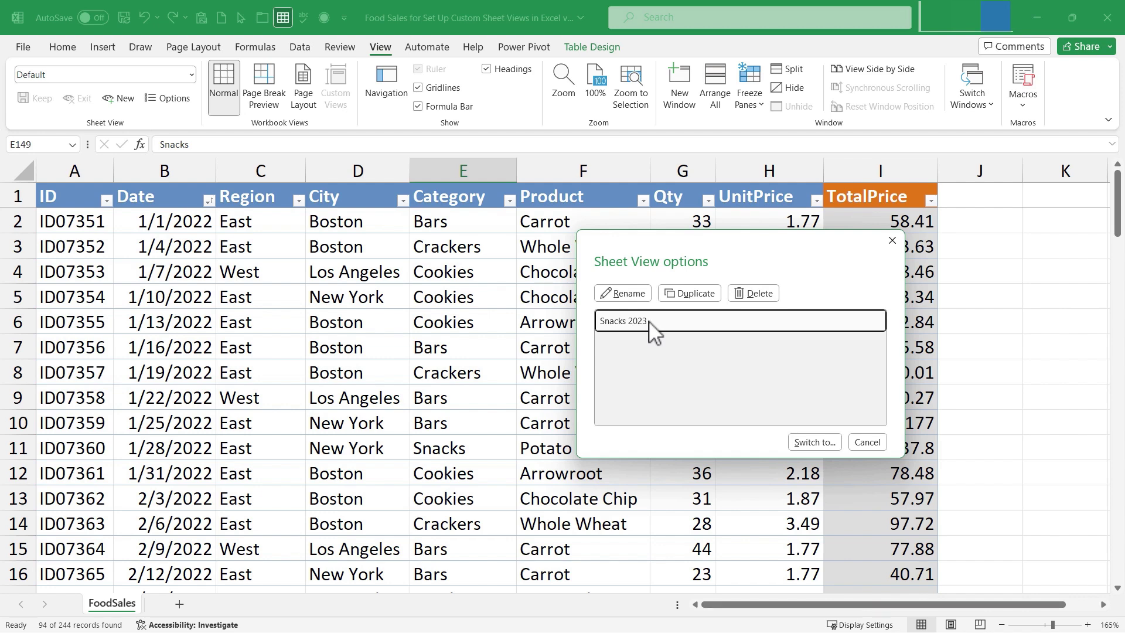
- Duplicate the Snacks 2023 sheet view and rename the copy Snacks 2022
{"action": "left_click", "coordinate": [699, 296]}
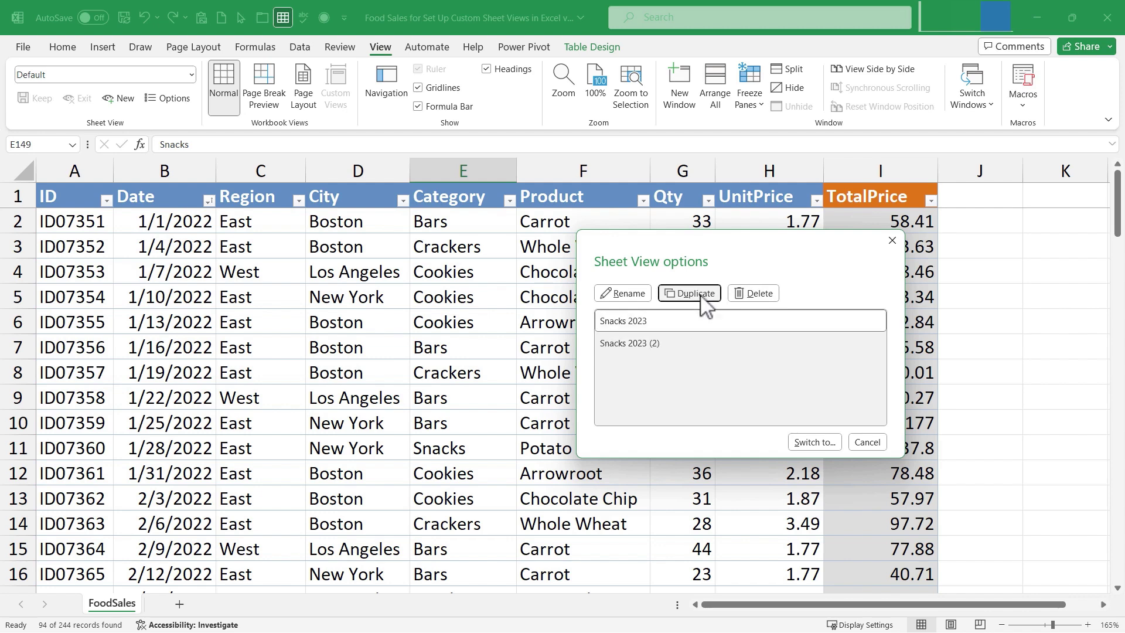
{"action": "left_click", "coordinate": [651, 347]}
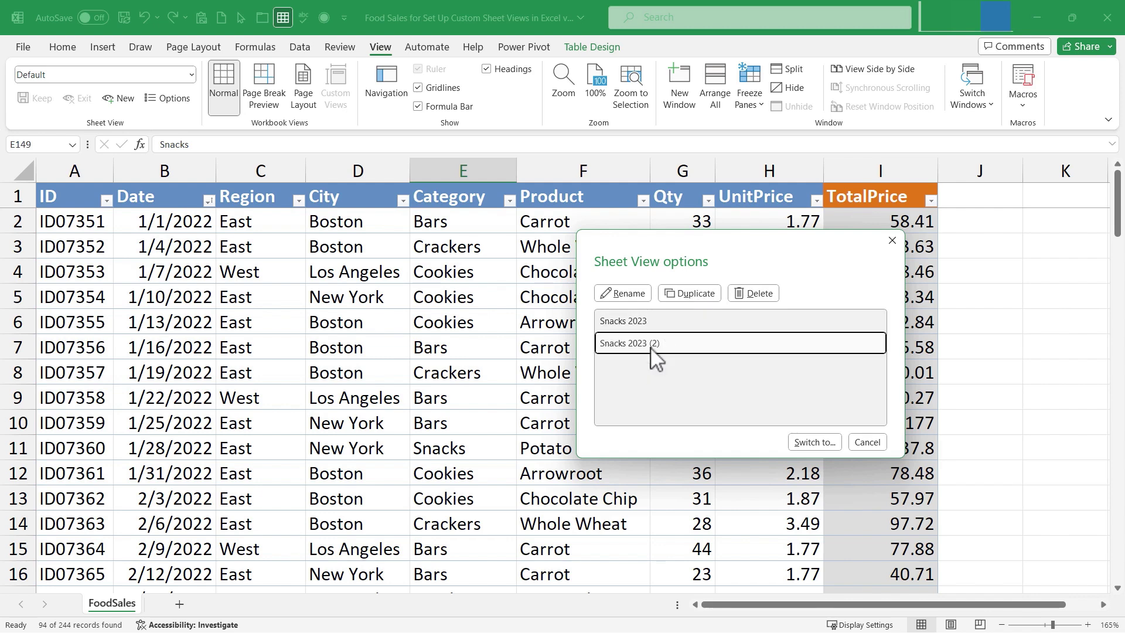
{"action": "left_click", "coordinate": [639, 295]}
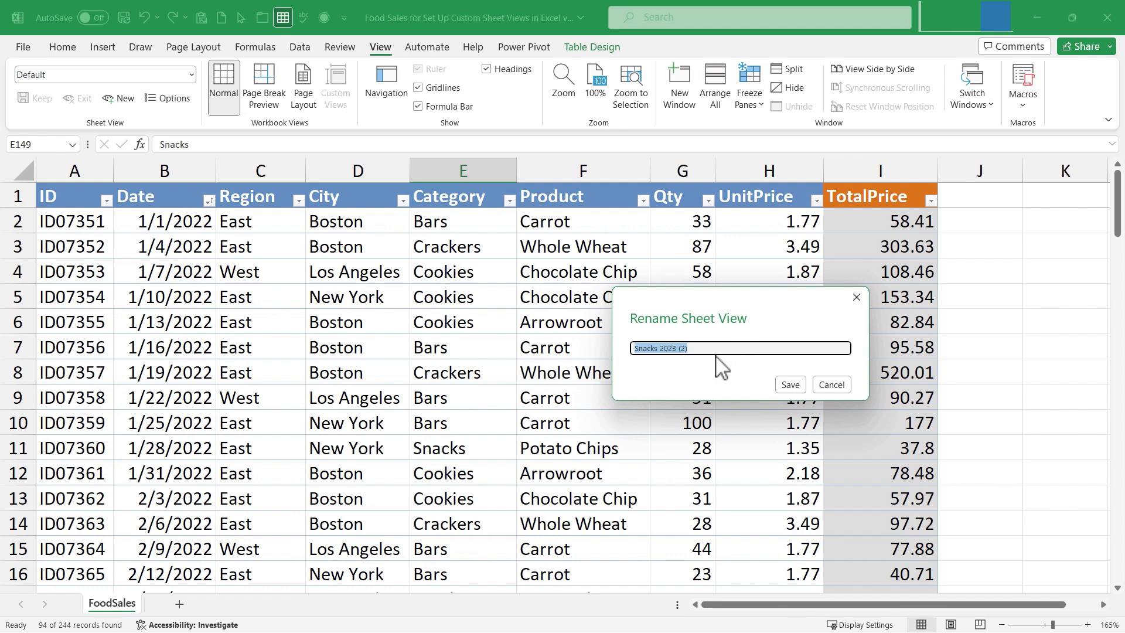
{"action": "key", "text": "BackSpace"}
{"action": "key", "text": "BackSpace"}
{"action": "key", "text": "BackSpace"}
{"action": "key", "text": "BackSpace"}
{"action": "left_click", "coordinate": [791, 385]}
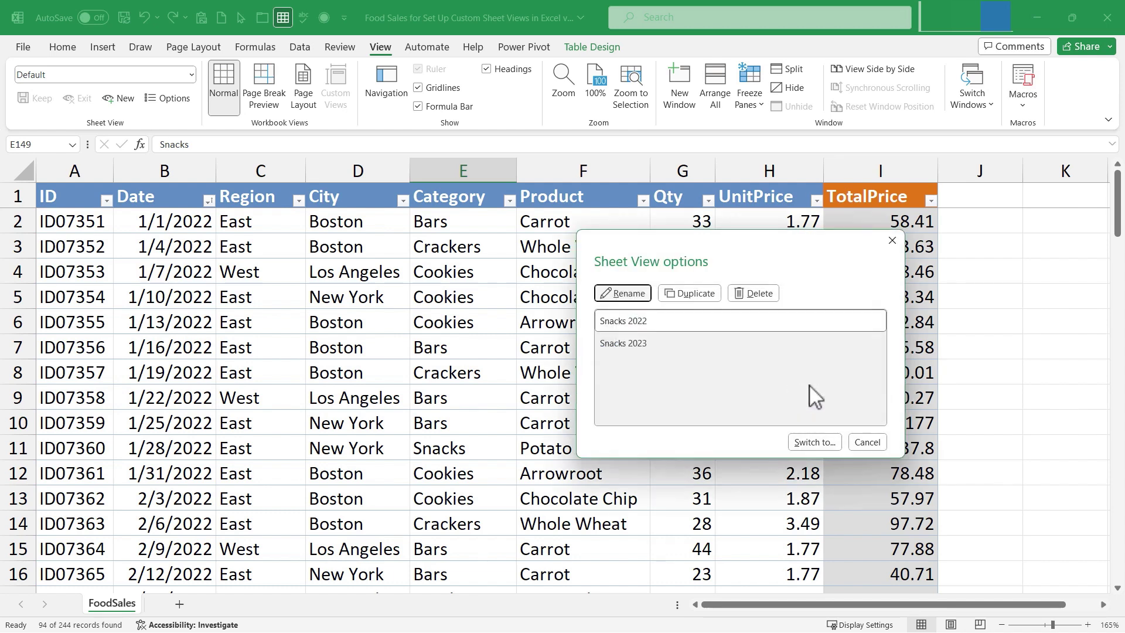
- Switch to the Snacks 2022 sheet view and filter its Date column to show only 2022
{"action": "left_click", "coordinate": [823, 444]}
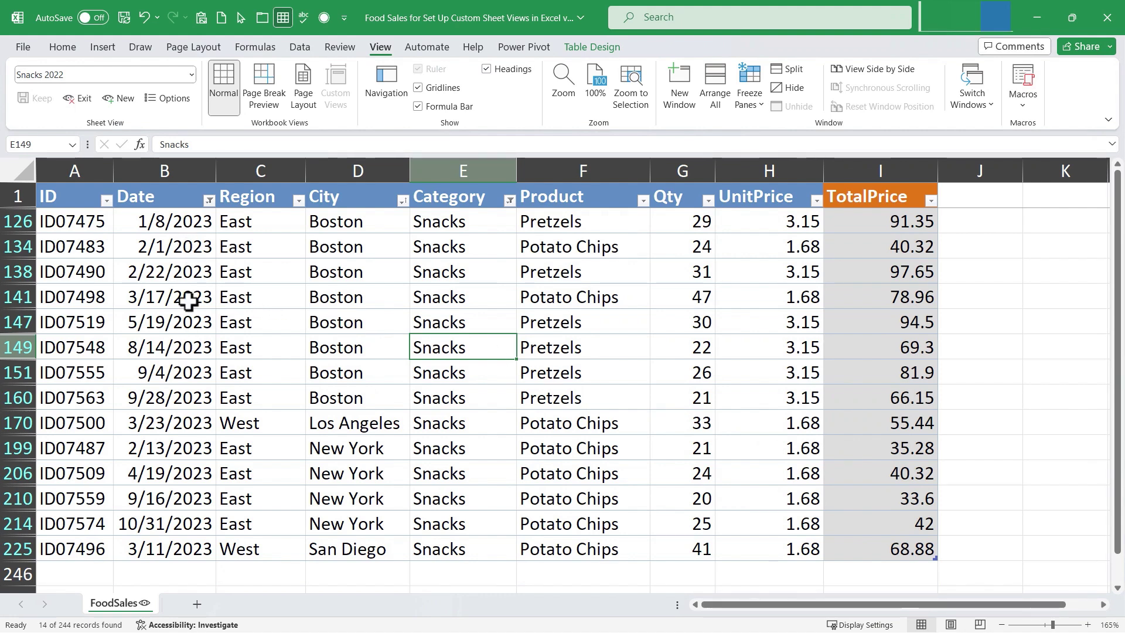
{"action": "left_click", "coordinate": [209, 201]}
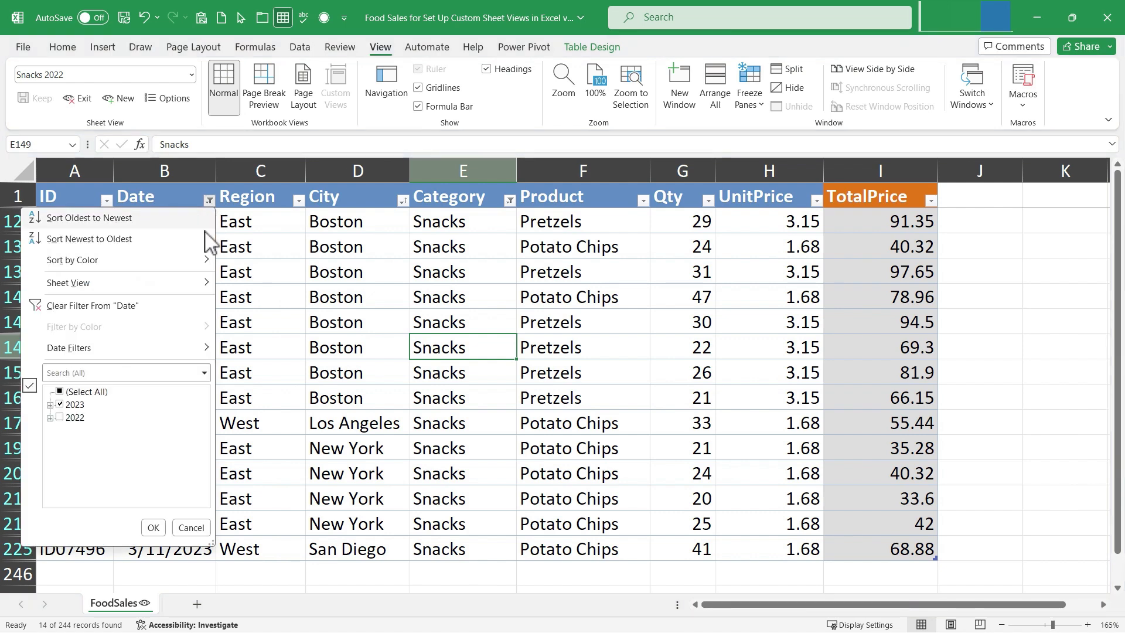
{"action": "left_click", "coordinate": [61, 418]}
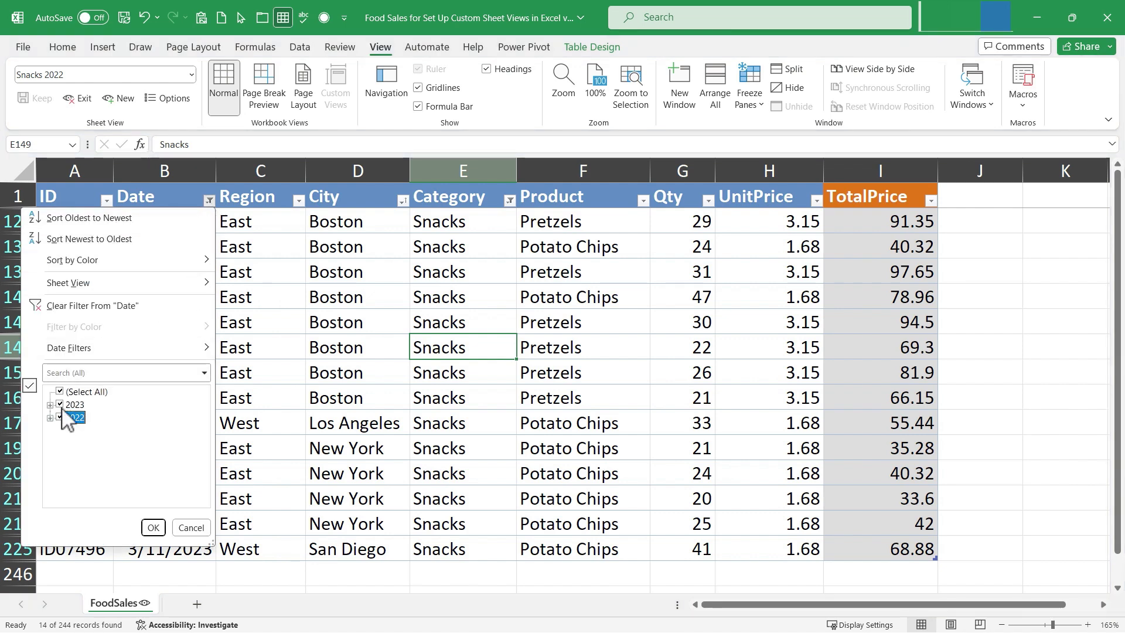
{"action": "left_click", "coordinate": [60, 405]}
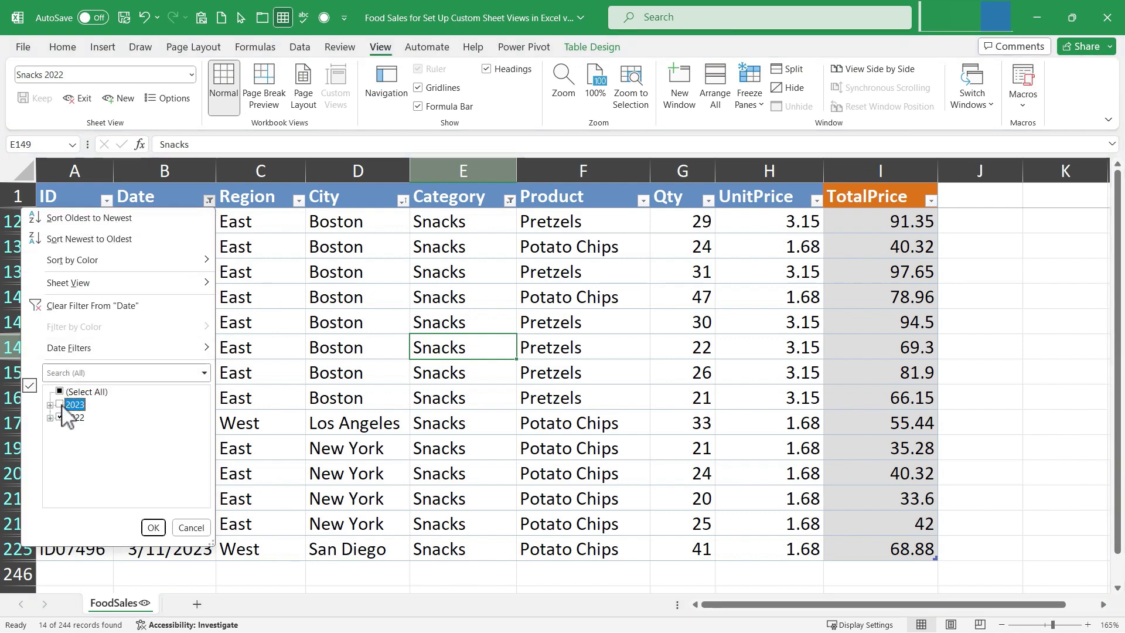
{"action": "left_click", "coordinate": [154, 527]}
- Switch the sheet to the Snacks 2023 view and back to the Snacks 2022 view
{"action": "left_click", "coordinate": [179, 82]}
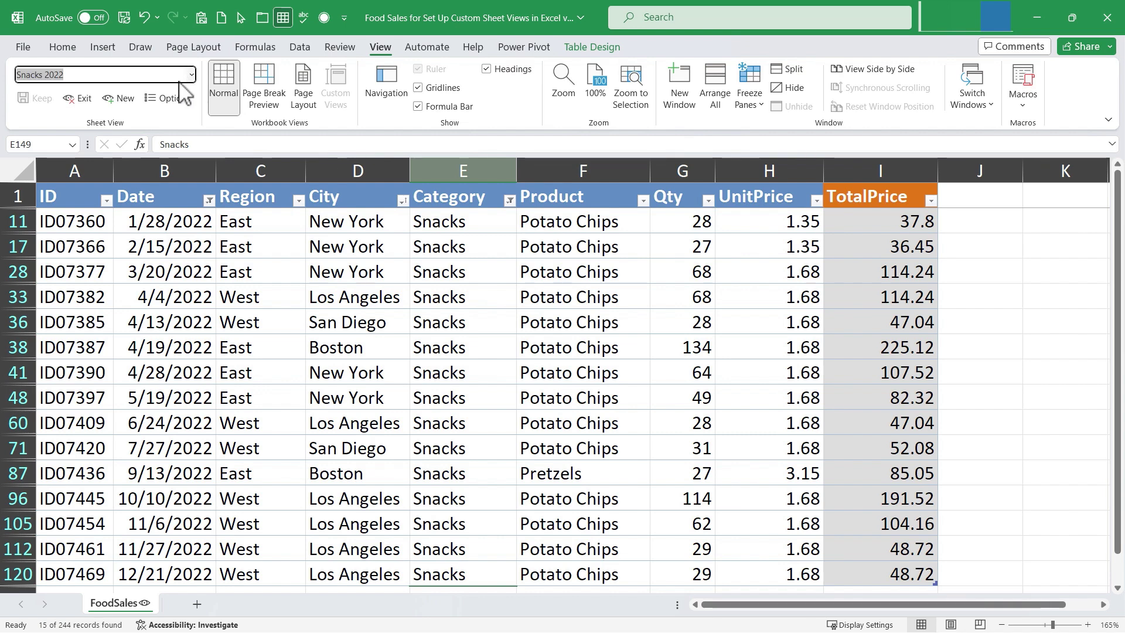
{"action": "left_click", "coordinate": [191, 75]}
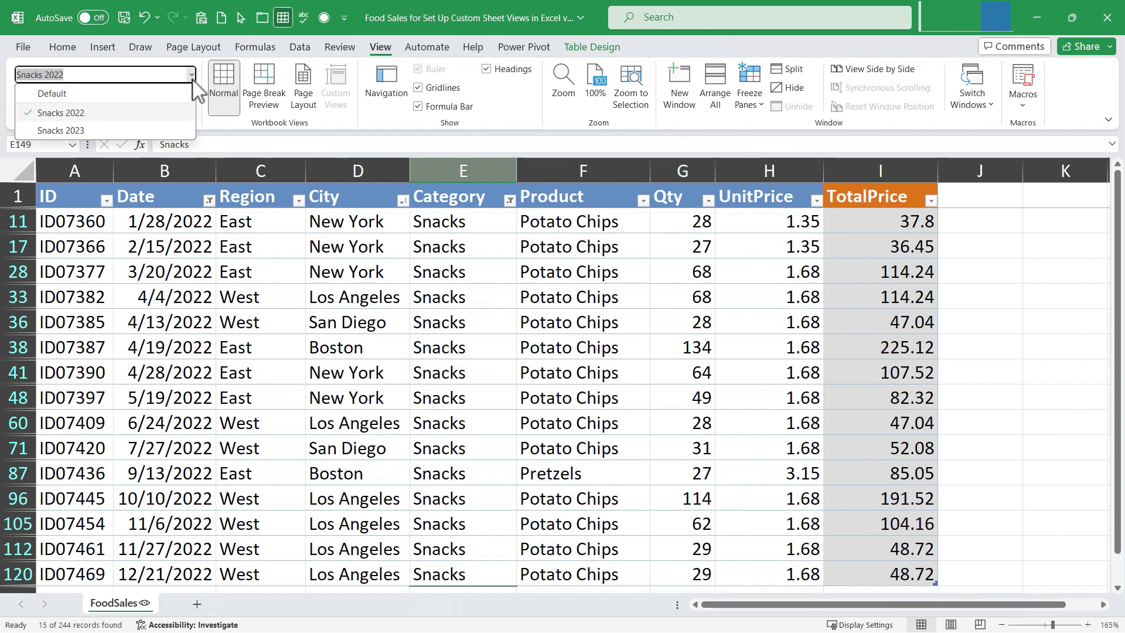
{"action": "left_click", "coordinate": [125, 129]}
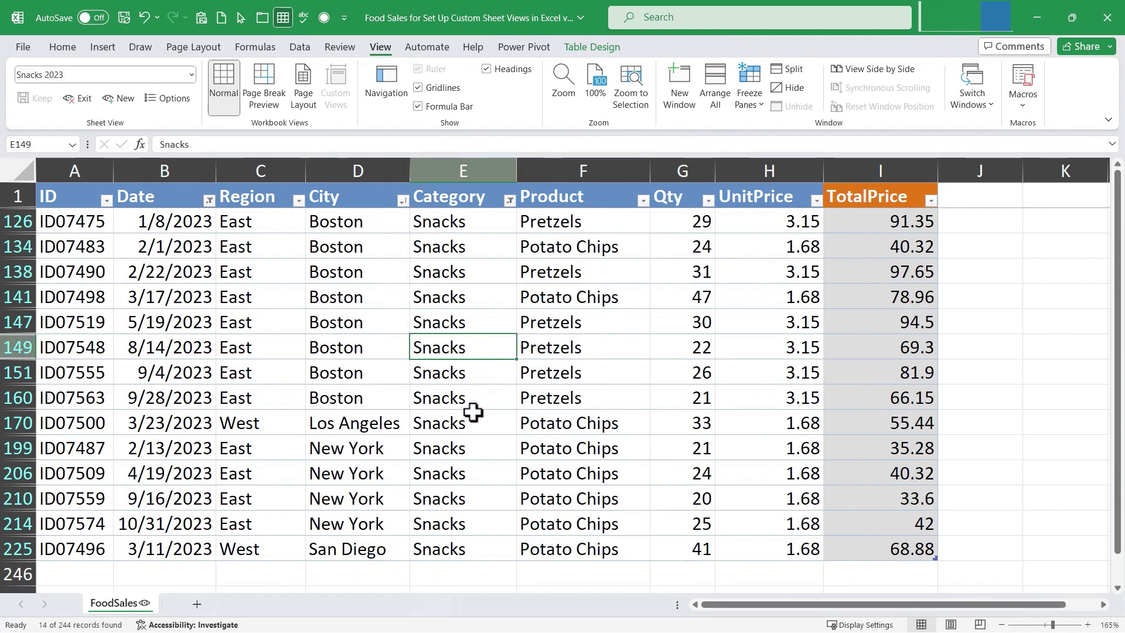
{"action": "left_click", "coordinate": [191, 74]}
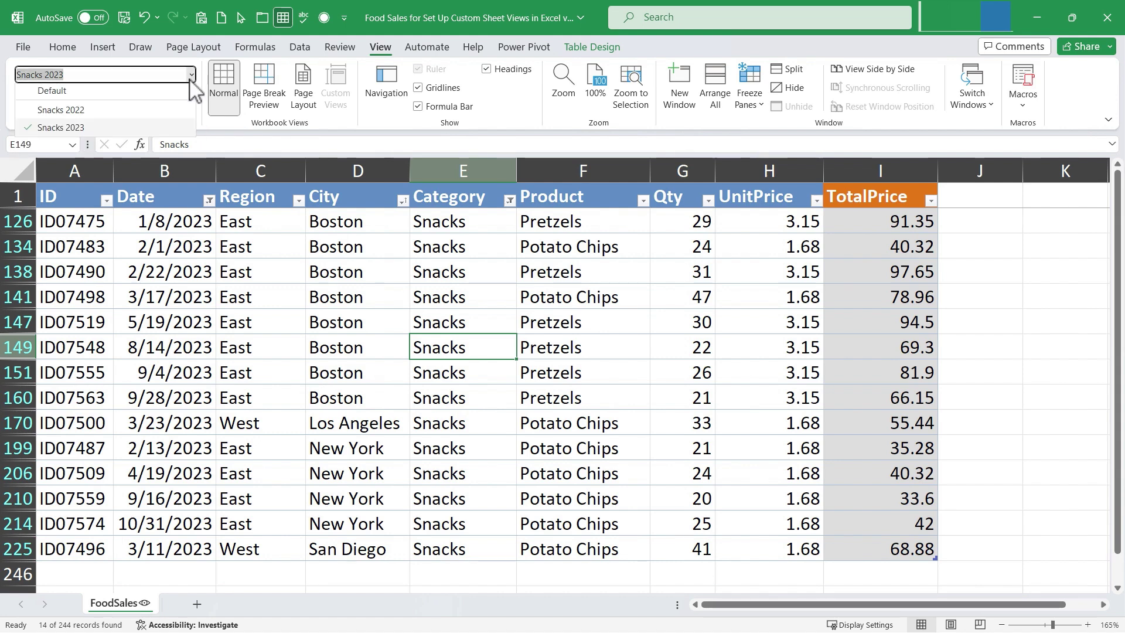
{"action": "left_click", "coordinate": [61, 112]}
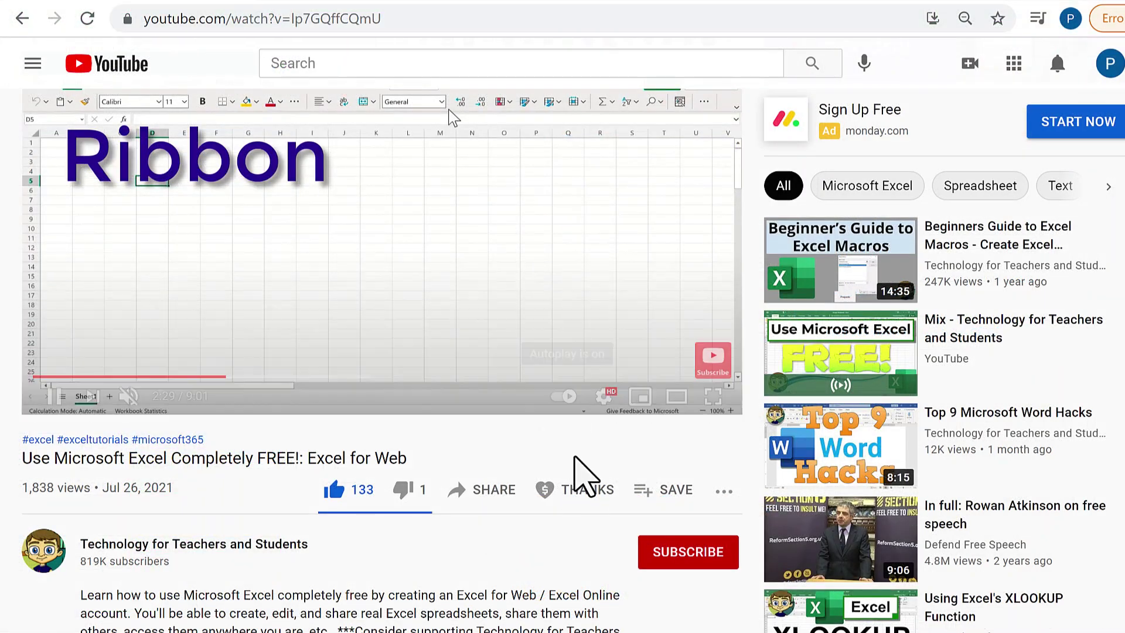
- Open the Super Thanks options for the Excel for Web video on YouTube
{"action": "left_click", "coordinate": [595, 493]}
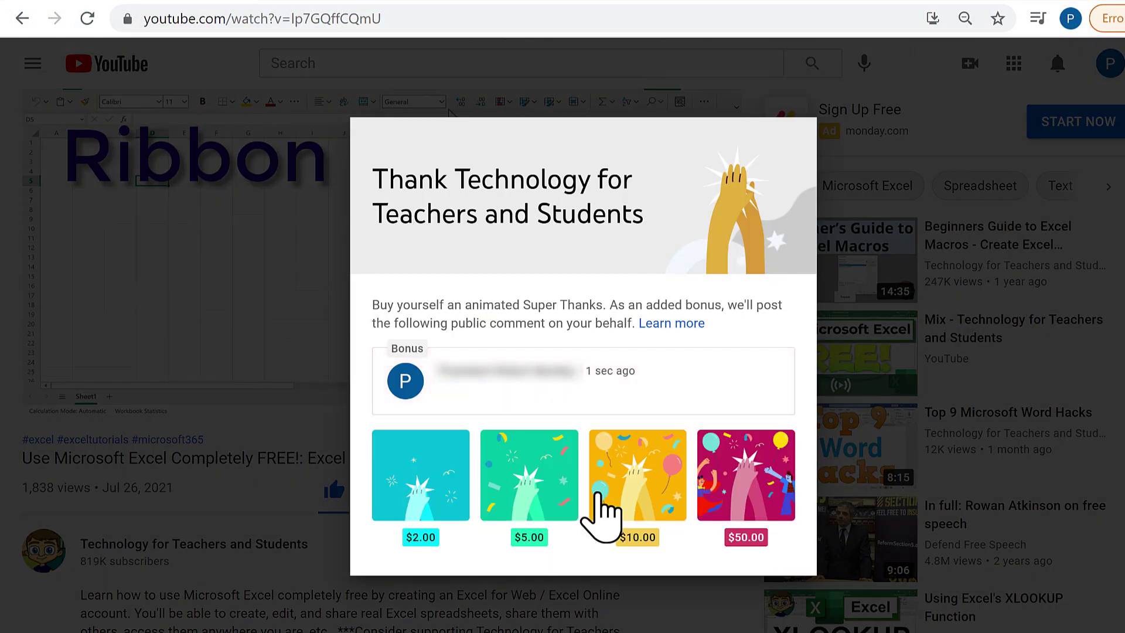